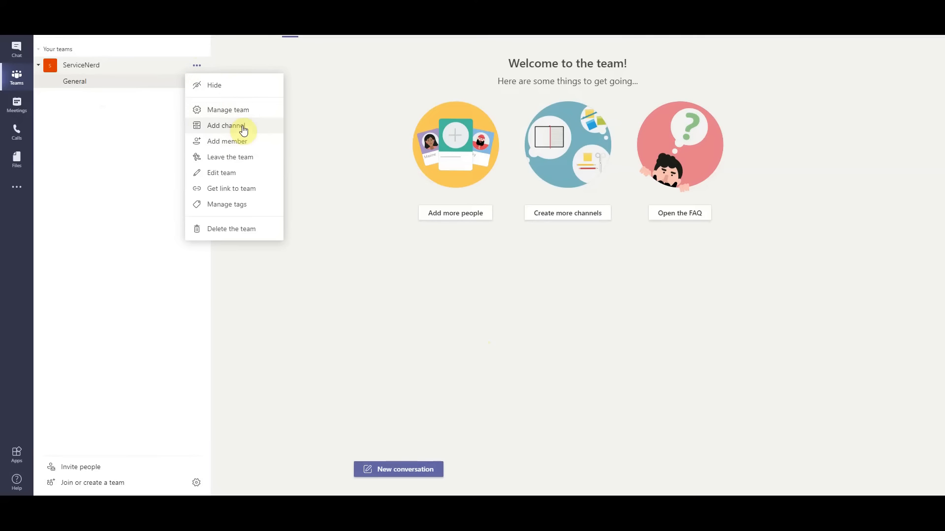
Add a standard channel named "ServiceNow Demo" to the ServiceNerd team
left_click(249, 128)
type("S")
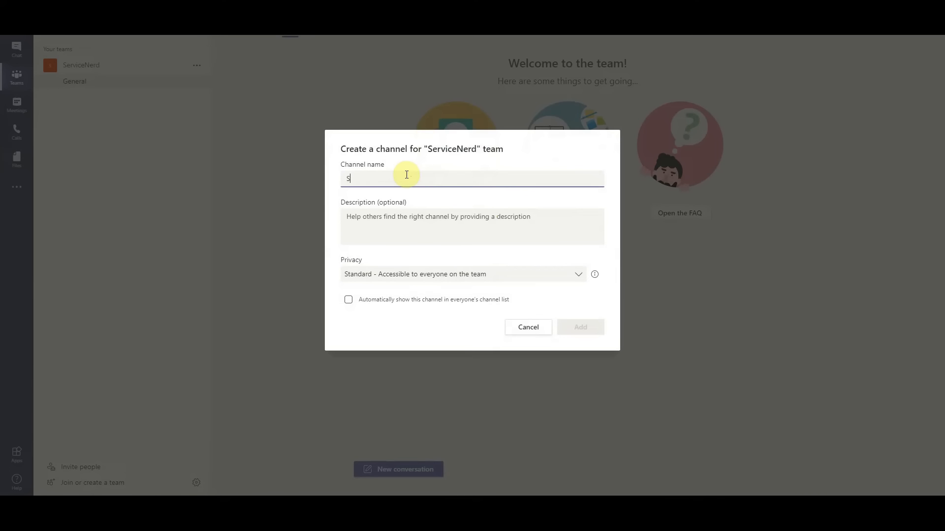
type("erviceNow Demo")
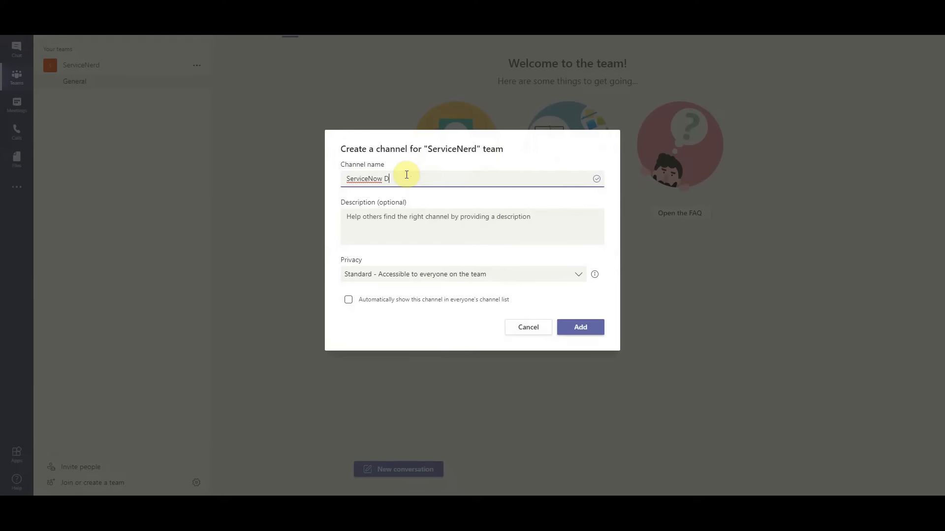
left_click(575, 328)
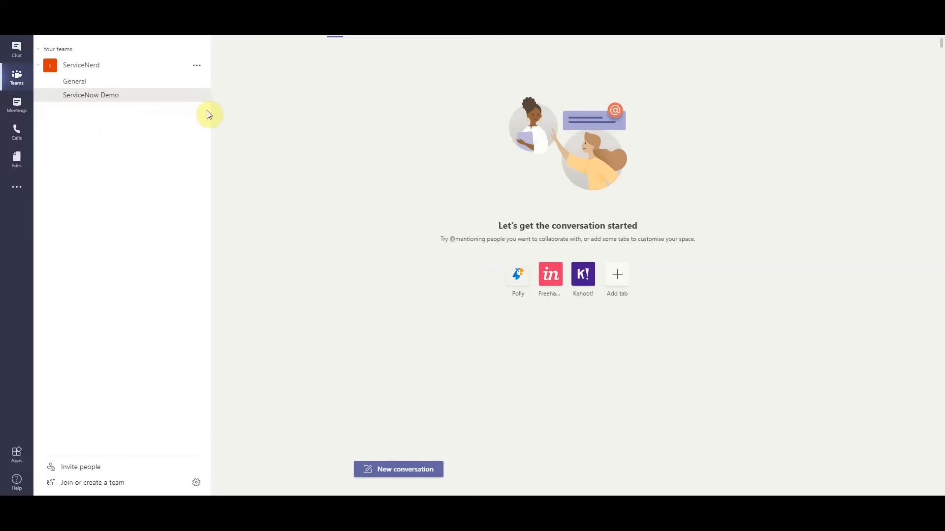
left_click(107, 99)
right_click(107, 103)
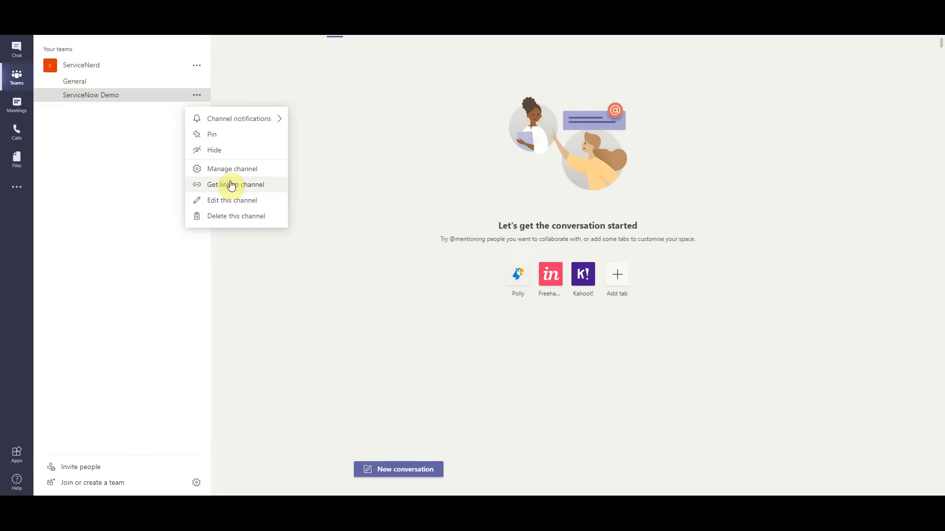
left_click(101, 134)
left_click(99, 99)
left_click(118, 186)
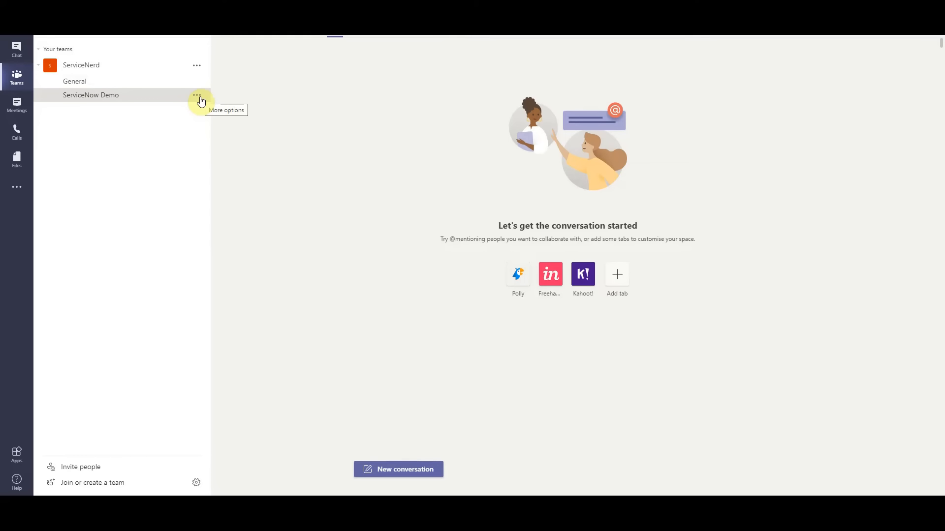
left_click(200, 99)
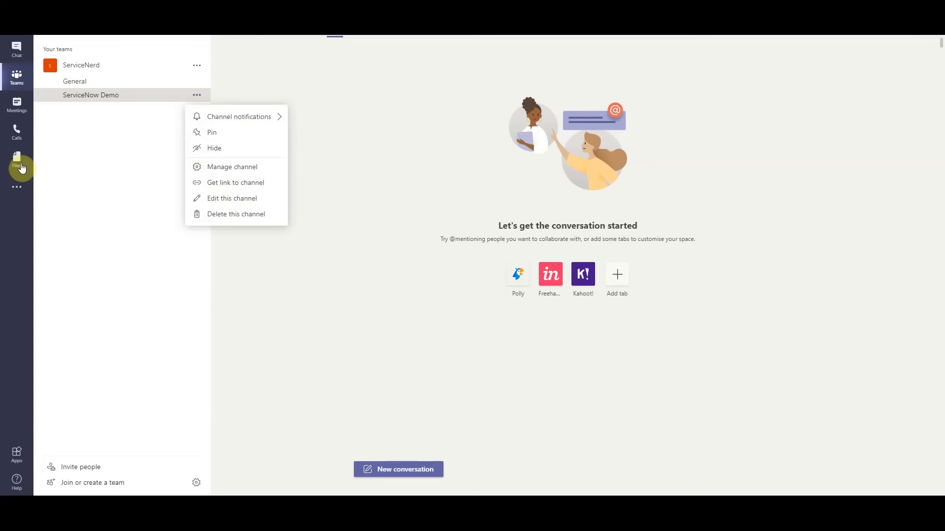
left_click(112, 165)
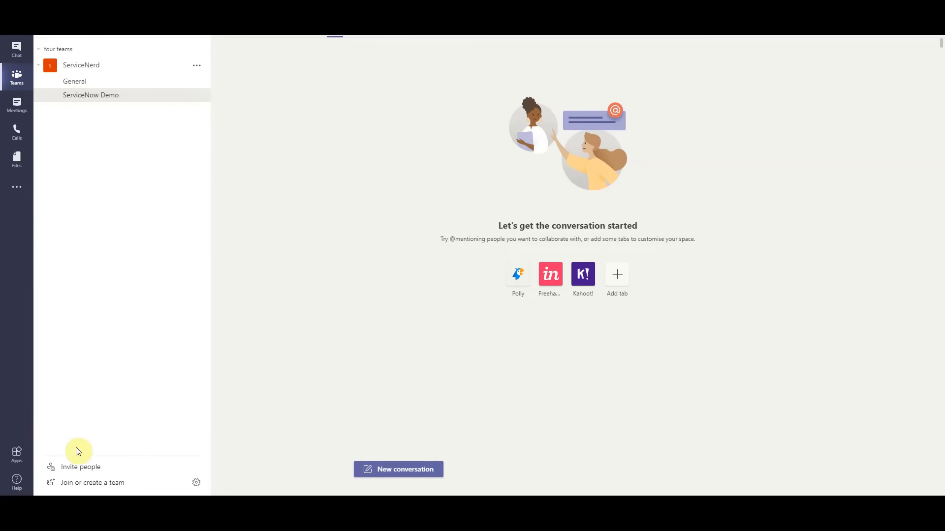
Search the app catalogue for "webhook" and open the Incoming Webhook app's details
left_click(22, 456)
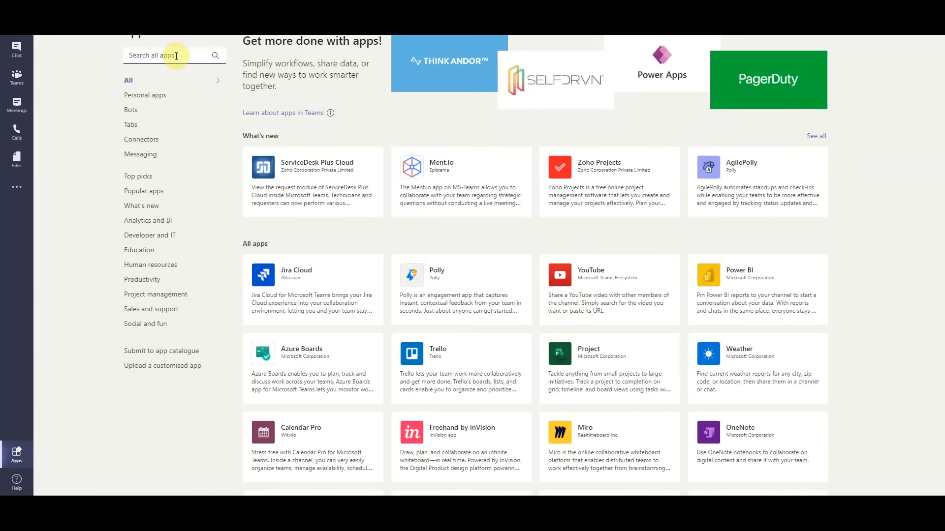
left_click(176, 56)
type("webhook")
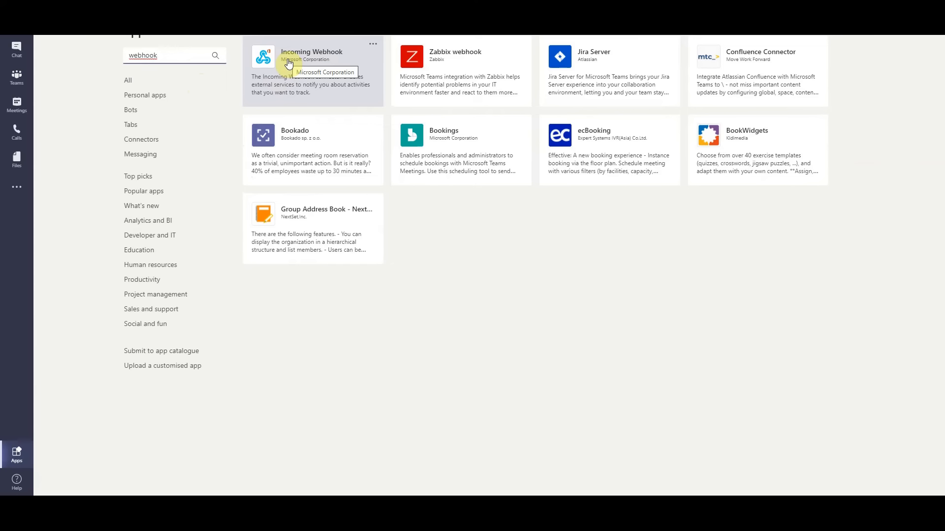
left_click(289, 63)
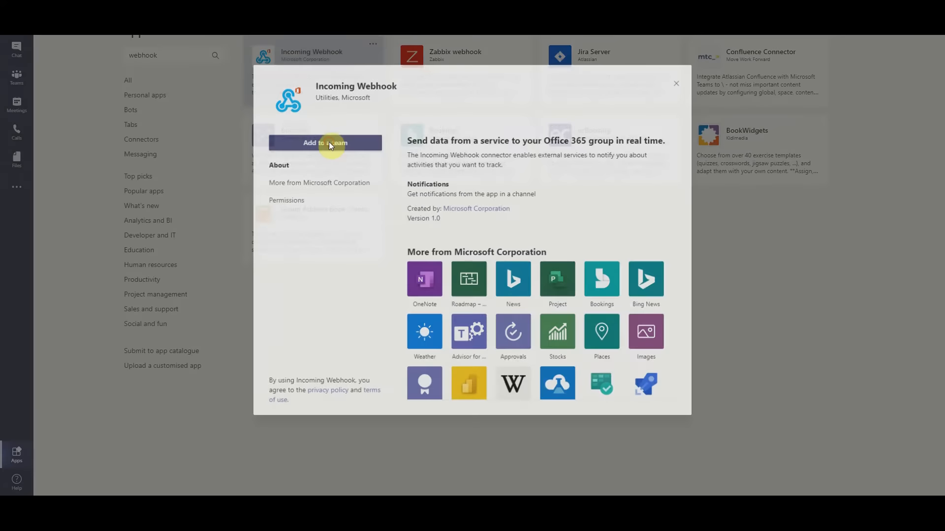
Add Incoming Webhook to the ServiceNerd team and set it up for the ServiceNow Demo channel
left_click(330, 144)
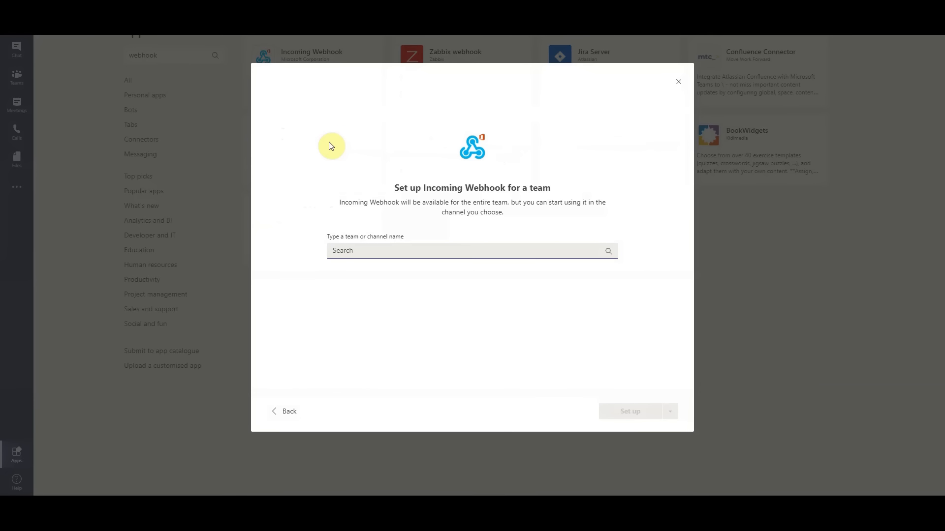
left_click(609, 254)
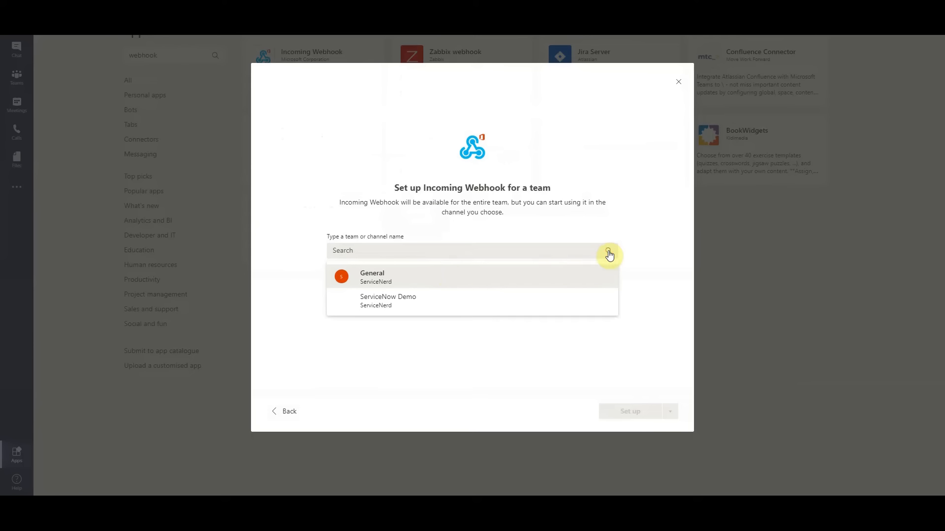
left_click(396, 308)
left_click(639, 410)
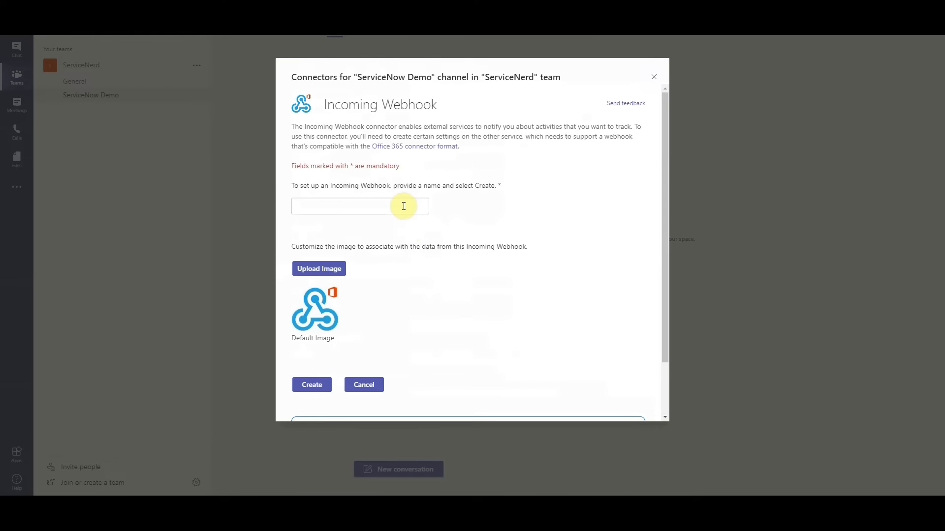
Name the incoming webhook "ServiceNow Demo" and create it with the default image
left_click(403, 206)
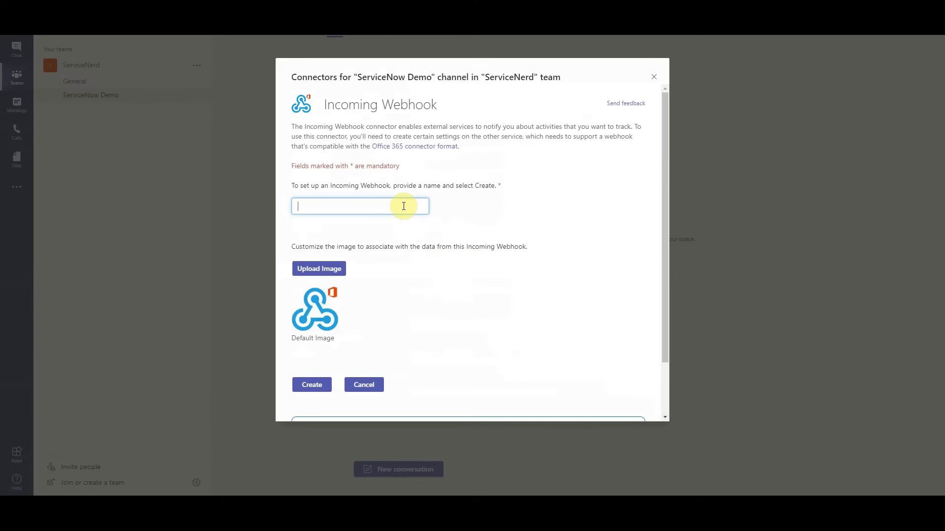
type("Servu")
type("iceNow")
type(" chat")
key("BackSpace")
key("BackSpace")
key("BackSpace")
type("Demo")
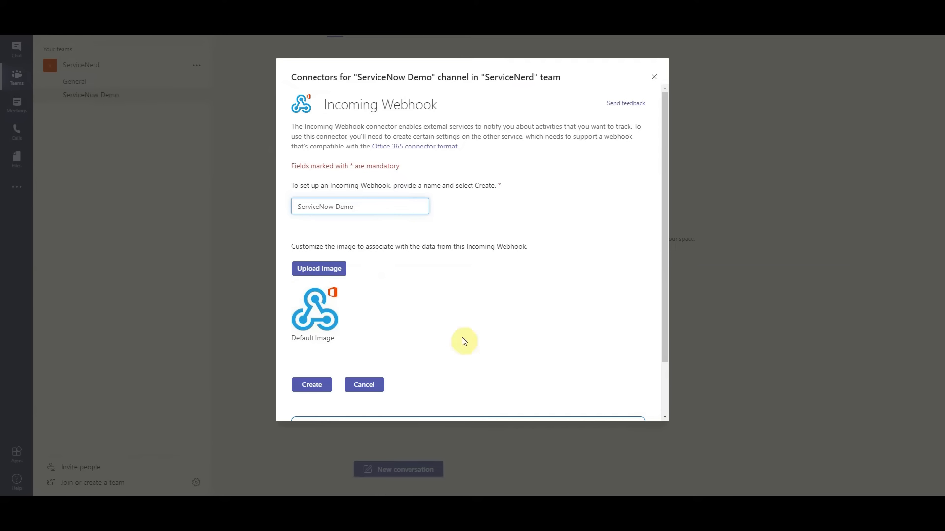
left_click(305, 389)
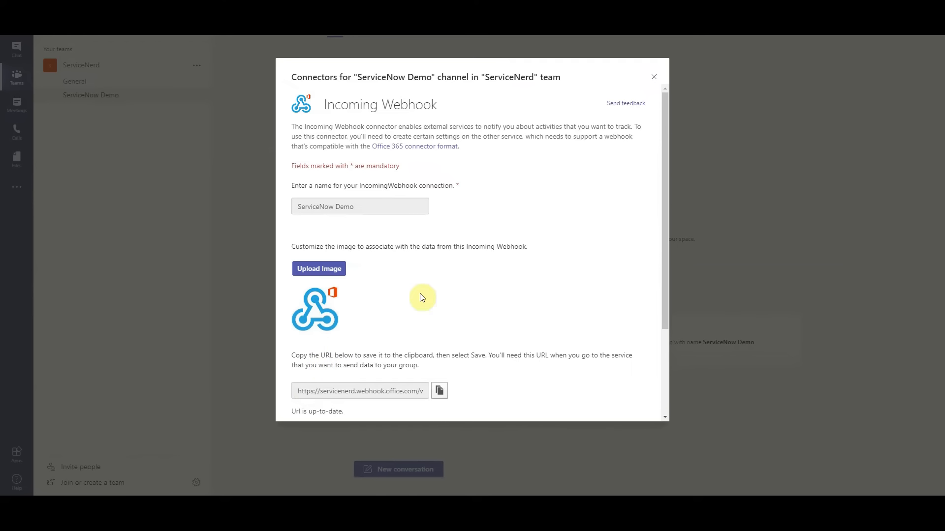
Copy the generated webhook URL to the clipboard and close the channel's connector settings
left_click_drag(663, 167, 658, 197)
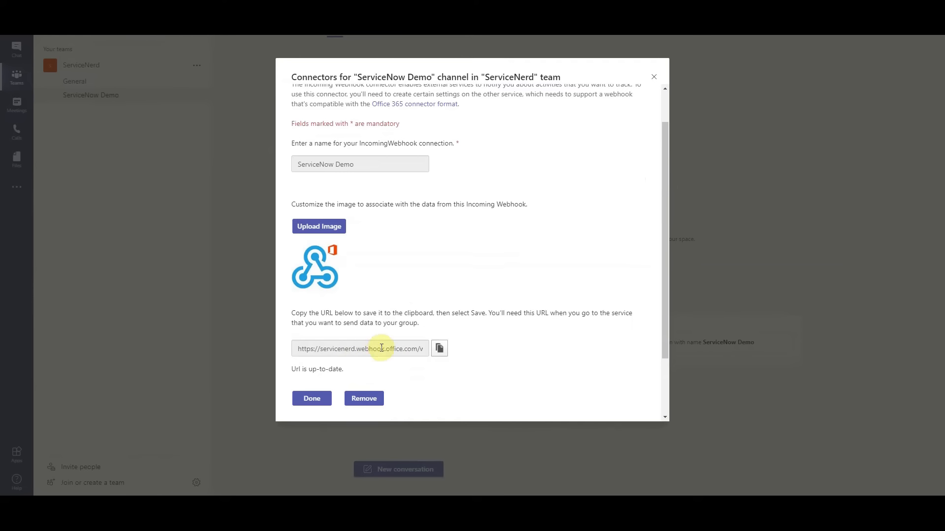
left_click(441, 350)
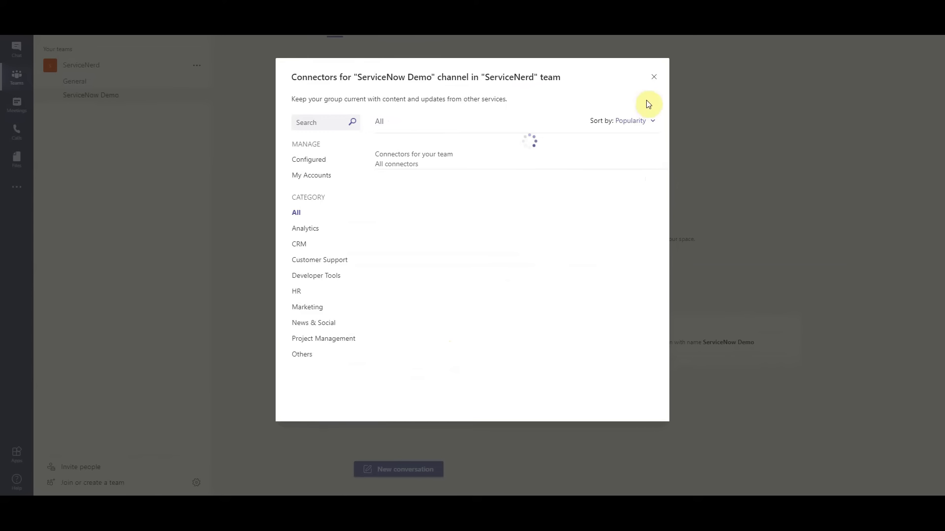
left_click(653, 78)
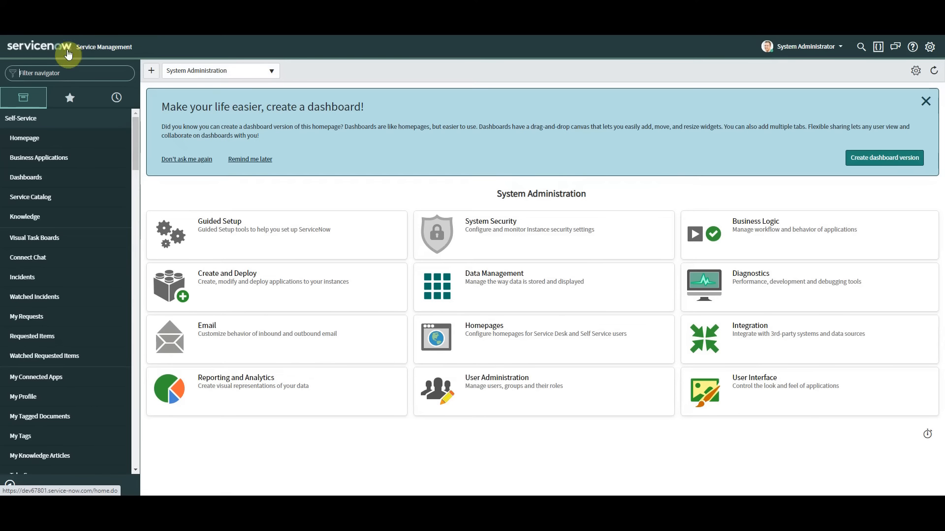
left_click(56, 73)
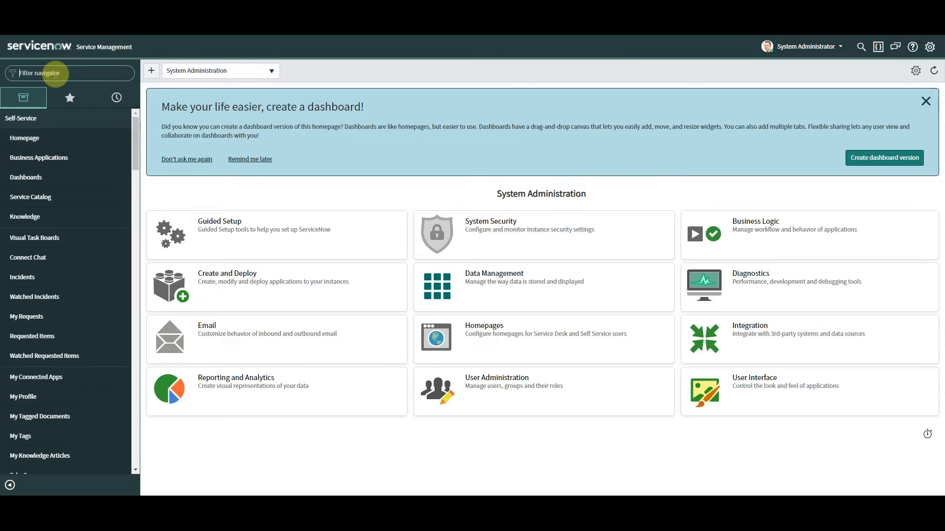
type("inter")
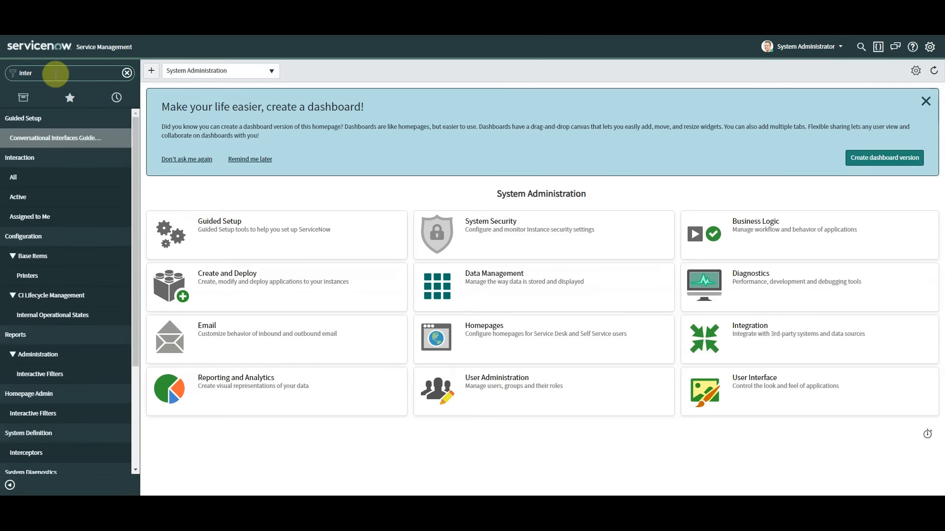
key("BackSpace")
type("gr")
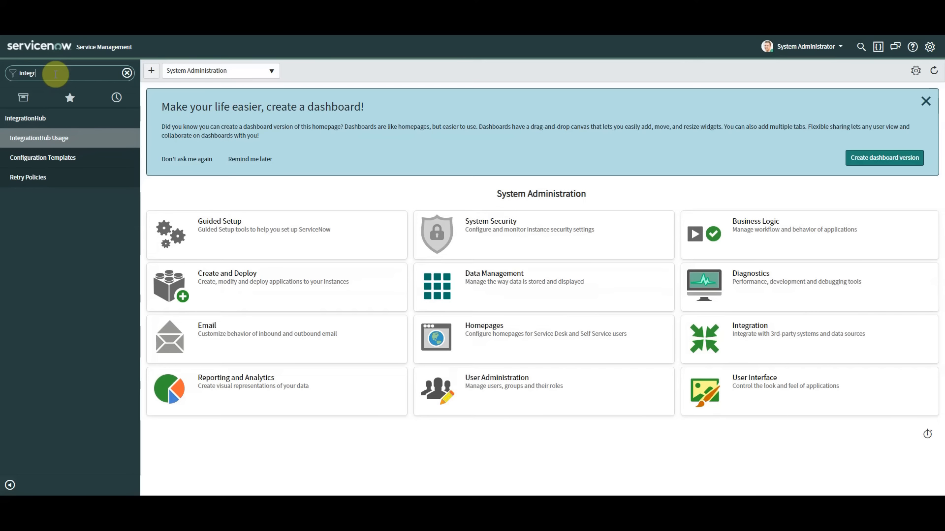
key("BackSpace")
key("BackSpace")
key("BackSpace")
key("BackSpace")
key("BackSpace")
key("BackSpace")
In ServiceNow, open the Plugins list, search it for "teams" and examine the IntegrationHub Starter Spokes entry
type("plugin")
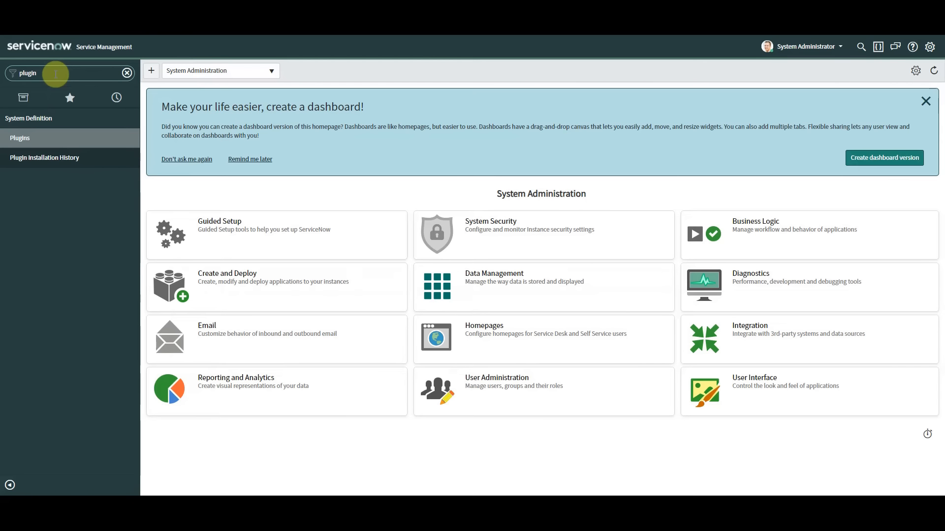
left_click(30, 140)
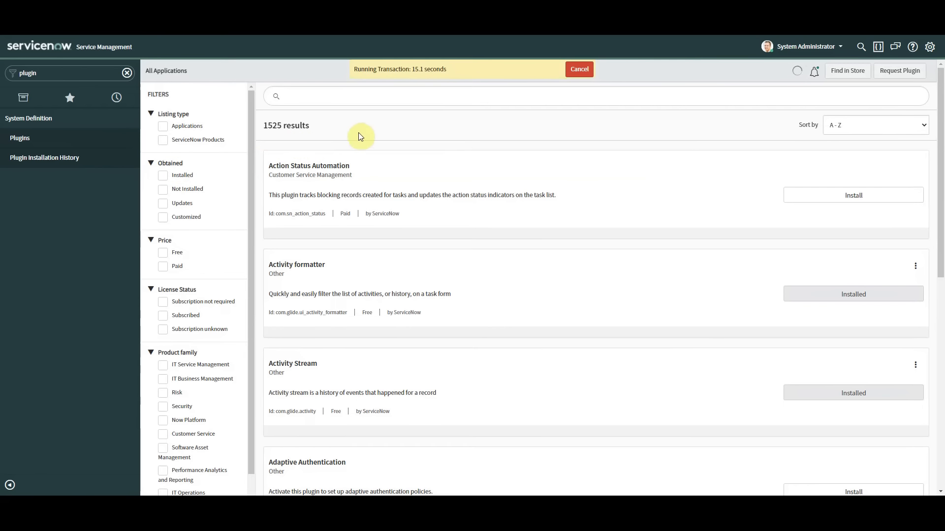
left_click(377, 97)
type("teams")
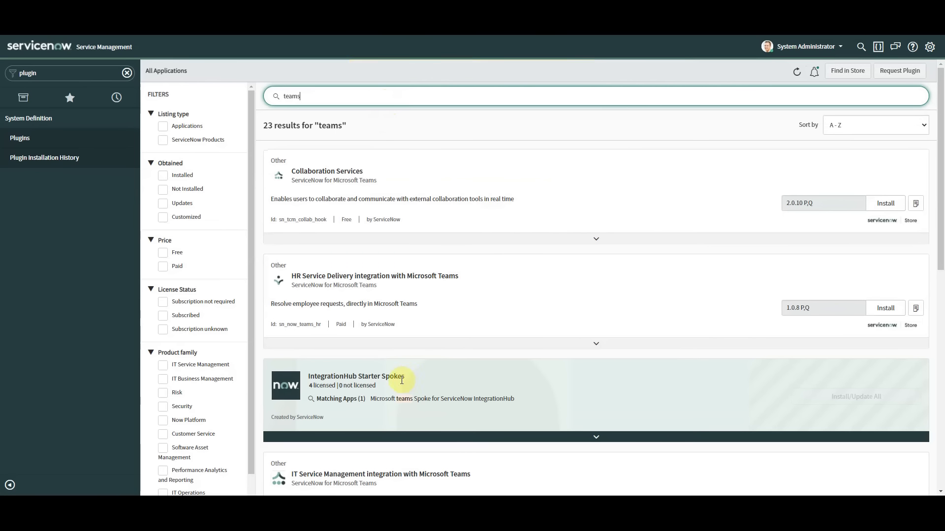
left_click_drag(406, 381, 309, 377)
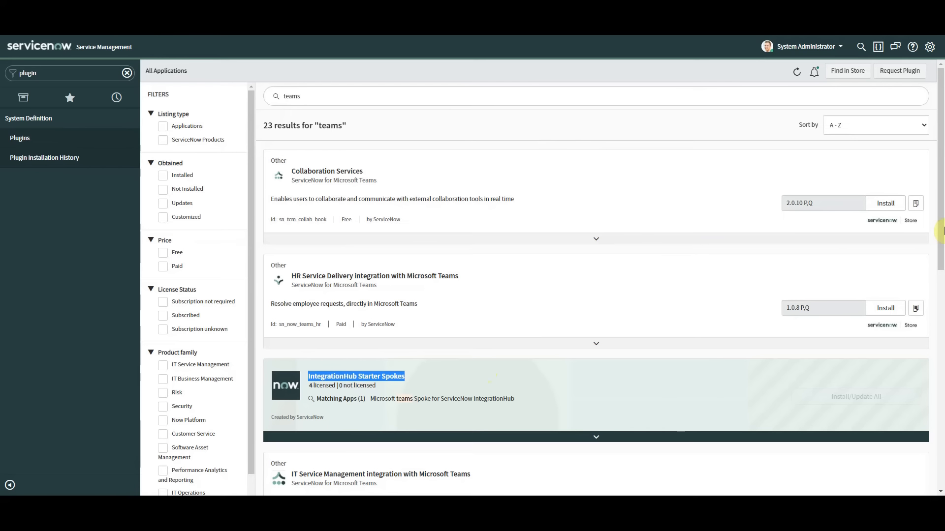
left_click_drag(942, 222, 942, 226)
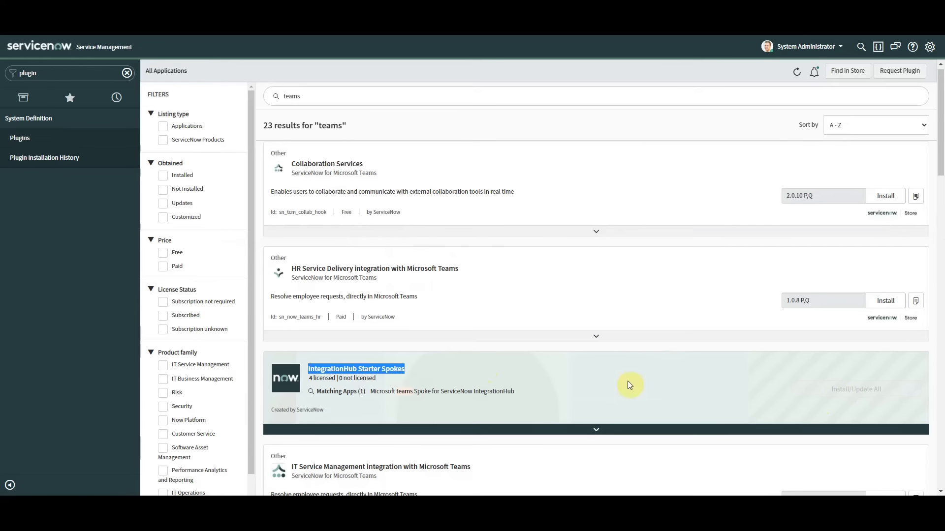
left_click(370, 393)
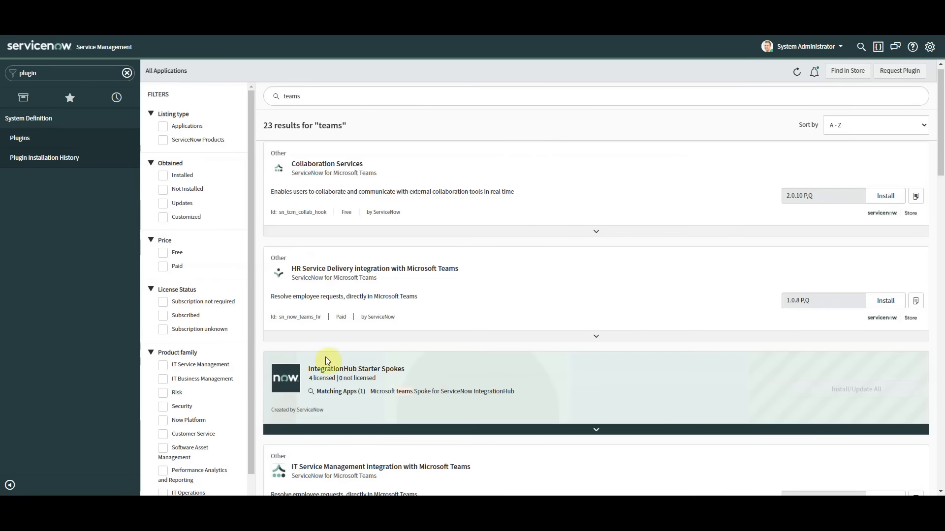
Find Flow Designer by filtering the application navigator for "flow" and open it
left_click(64, 76)
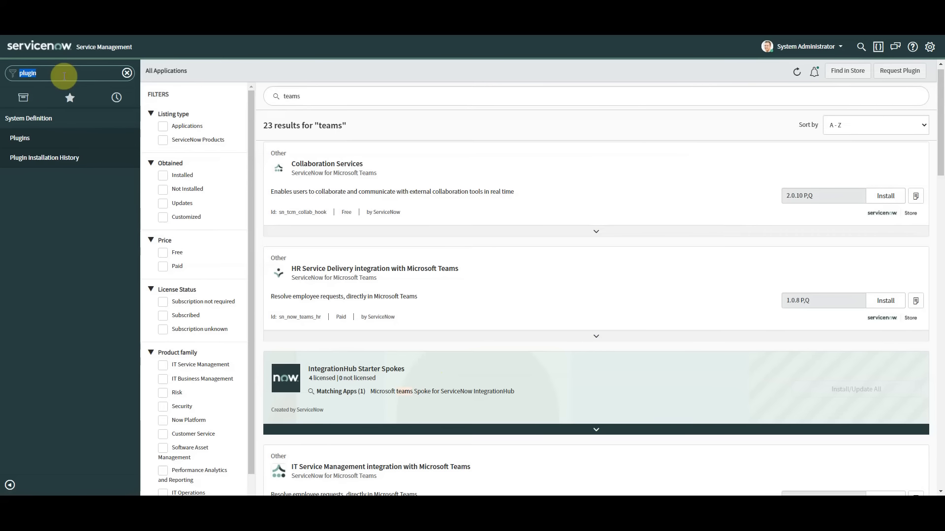
type("flow")
left_click(35, 133)
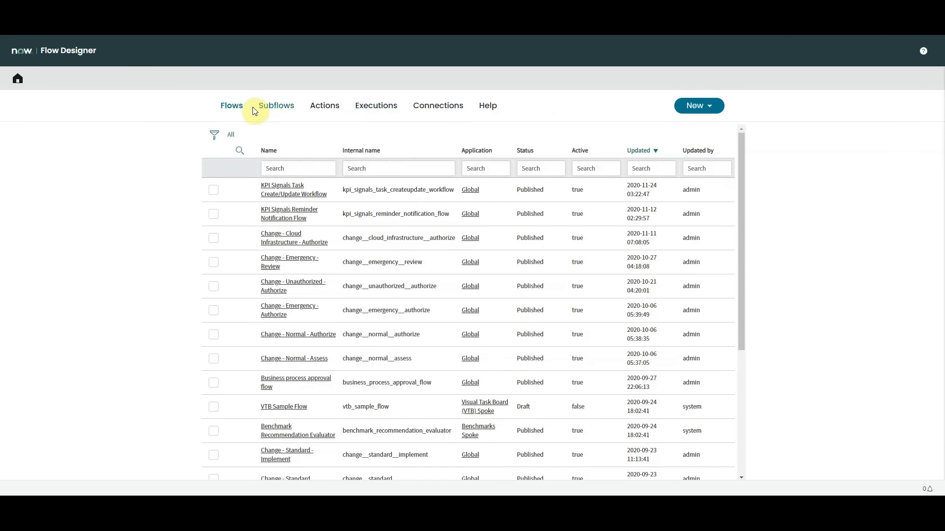
Create a new flow named "ServiceNow - MS Teams Demo" in the Global application
left_click(688, 113)
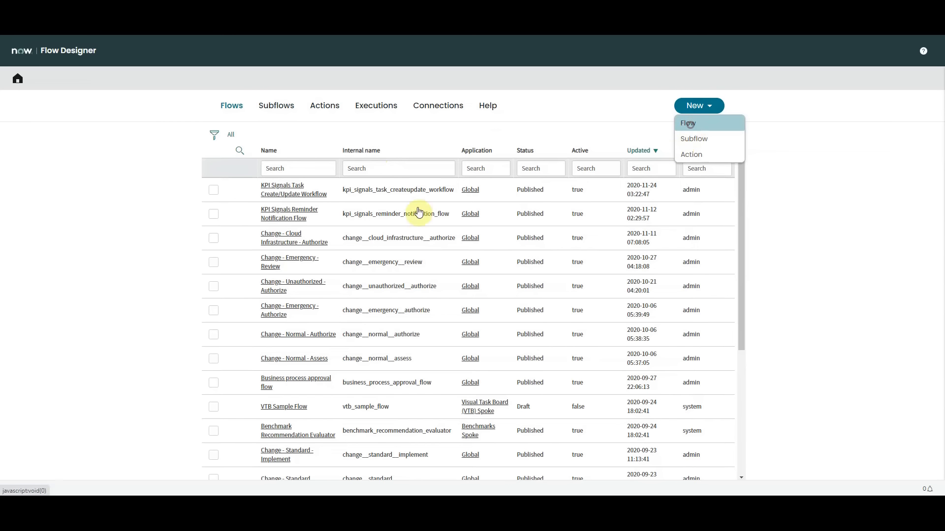
left_click(689, 123)
type("ServiceNow")
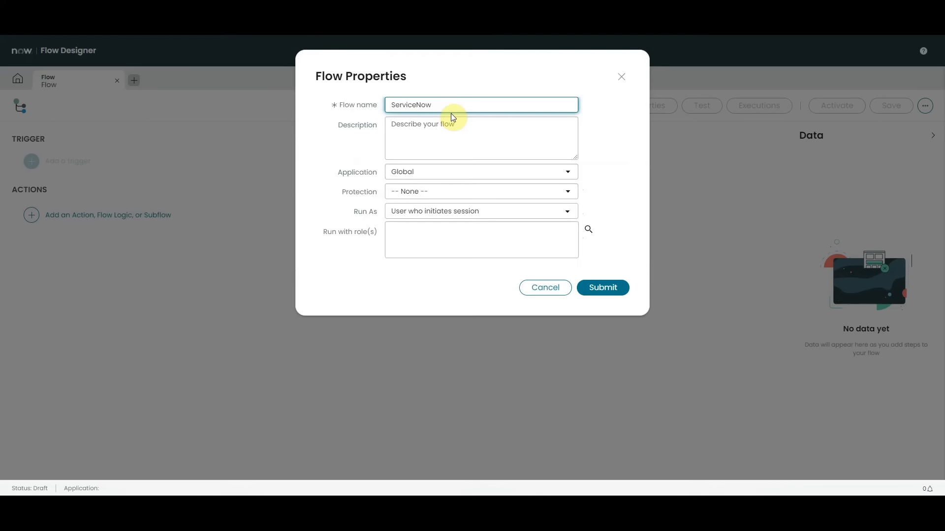
type(" - MS Teams Demo")
left_click(602, 288)
type("ow - MS")
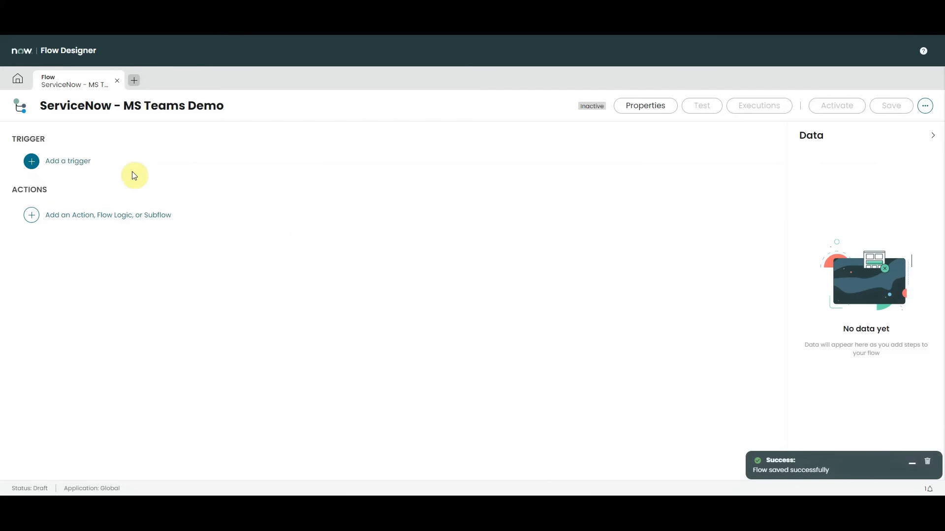
Add a record Updated trigger to the flow and set its table to Incident [incident]
left_click(69, 161)
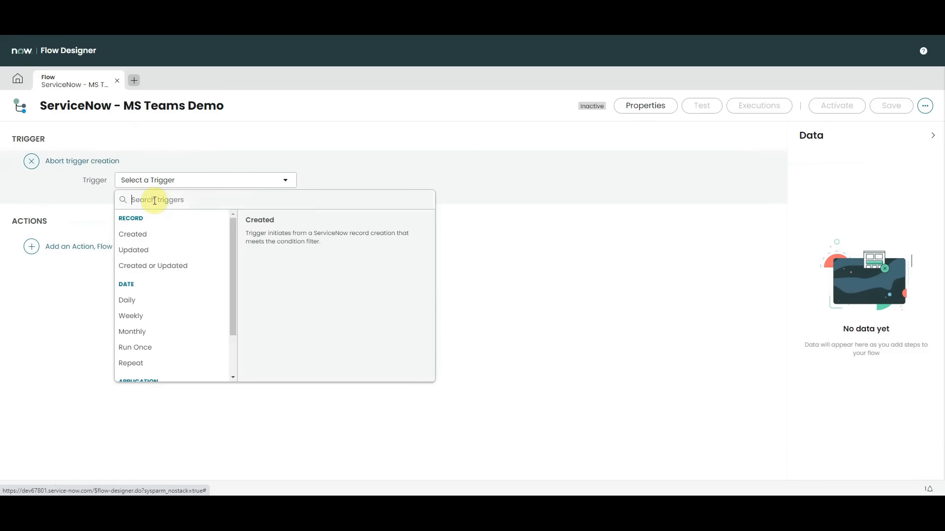
left_click(144, 249)
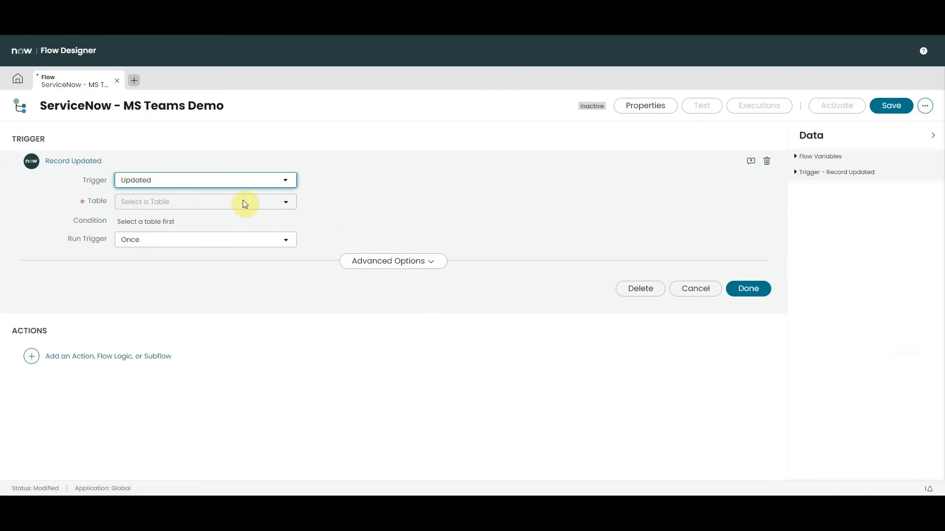
left_click(280, 203)
type("incident")
left_click(191, 244)
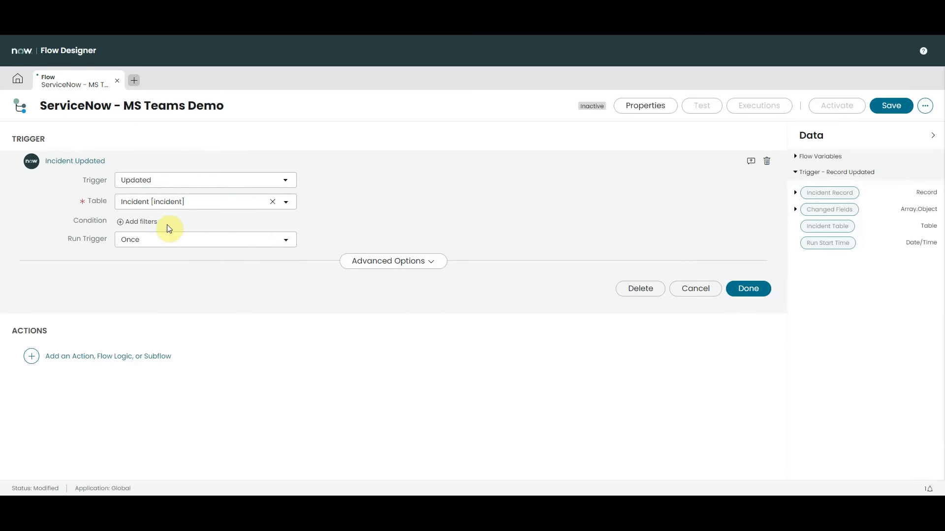
Add a trigger condition requiring Assignment group changes to Application Development and finish the trigger
left_click(132, 223)
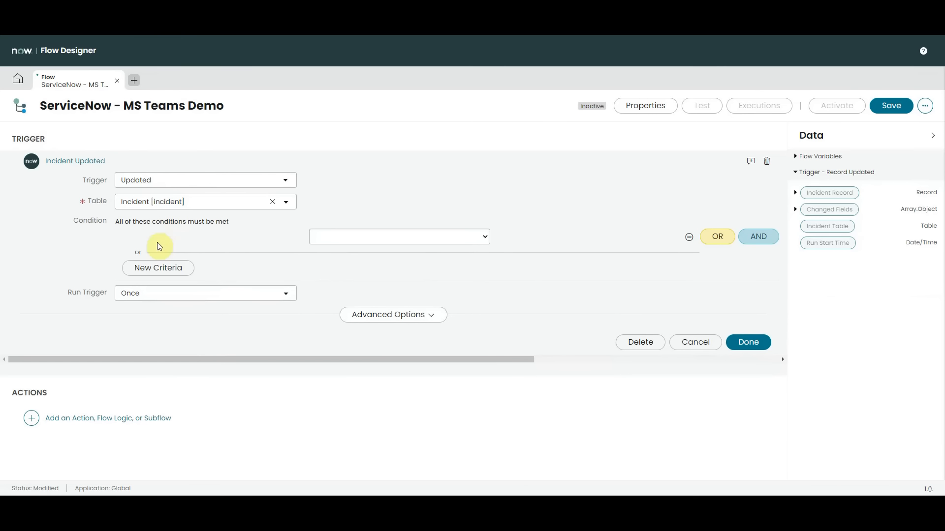
left_click(185, 237)
type("ass")
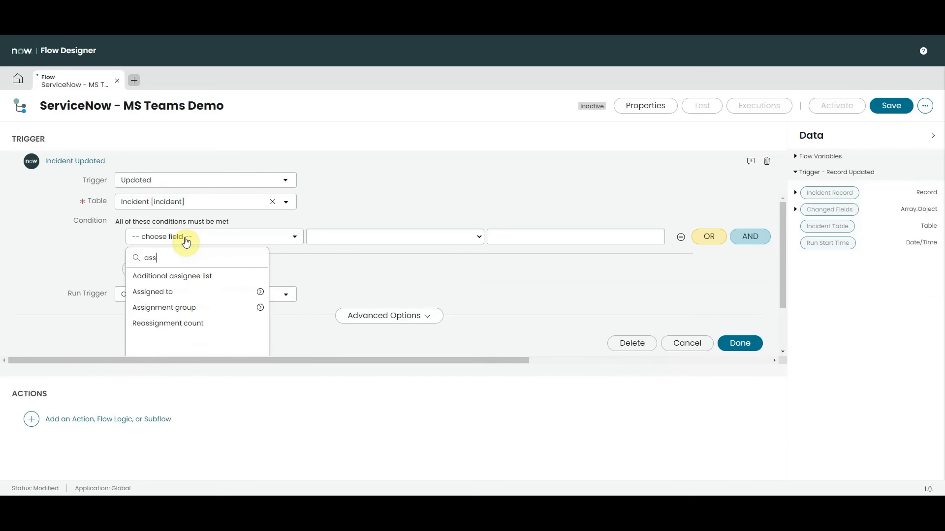
left_click(181, 306)
left_click(457, 238)
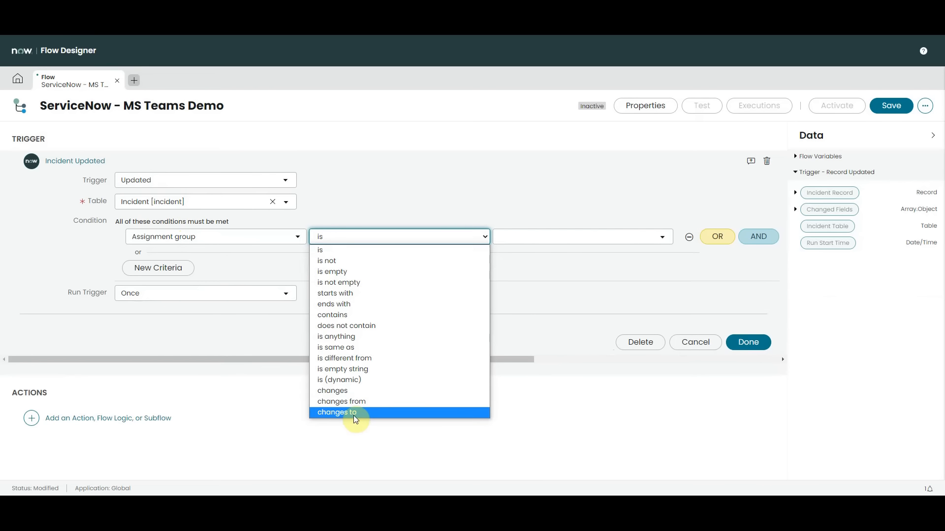
left_click(354, 416)
left_click(566, 237)
type("a")
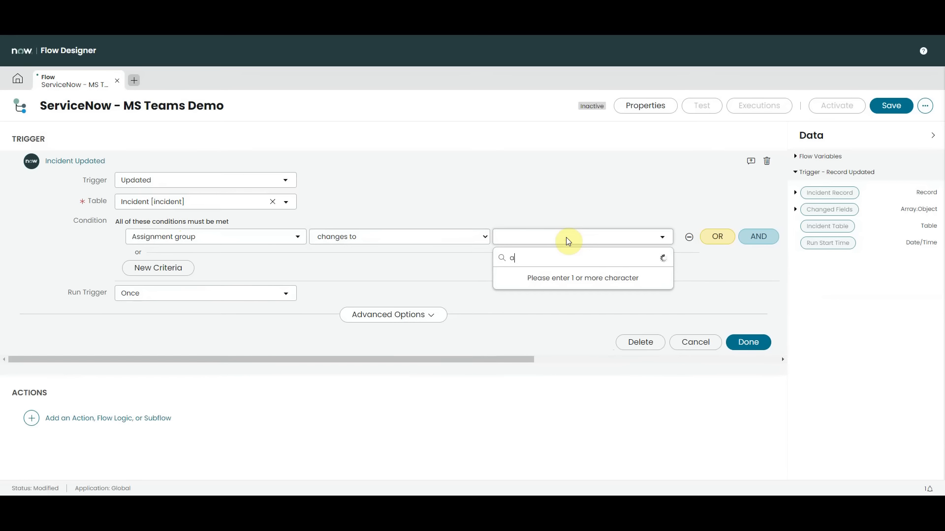
left_click(540, 290)
left_click(748, 342)
Add the Post Incident Details action from the Microsoft Teams spoke to the flow
left_click(82, 221)
left_click(82, 216)
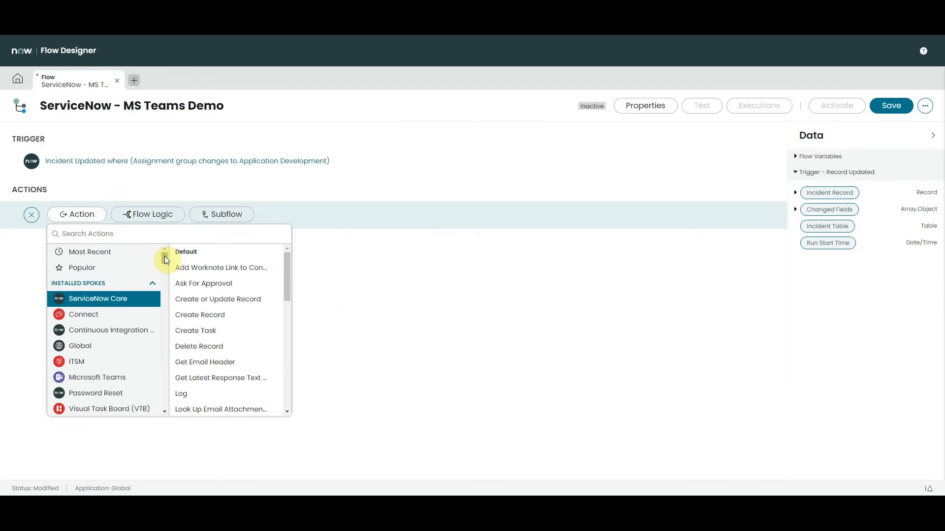
left_click_drag(165, 257, 165, 257)
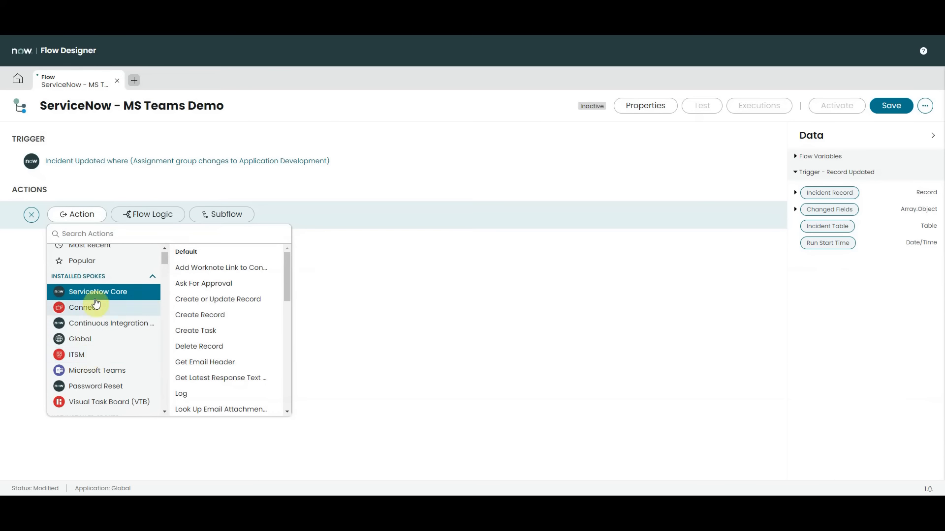
left_click(106, 375)
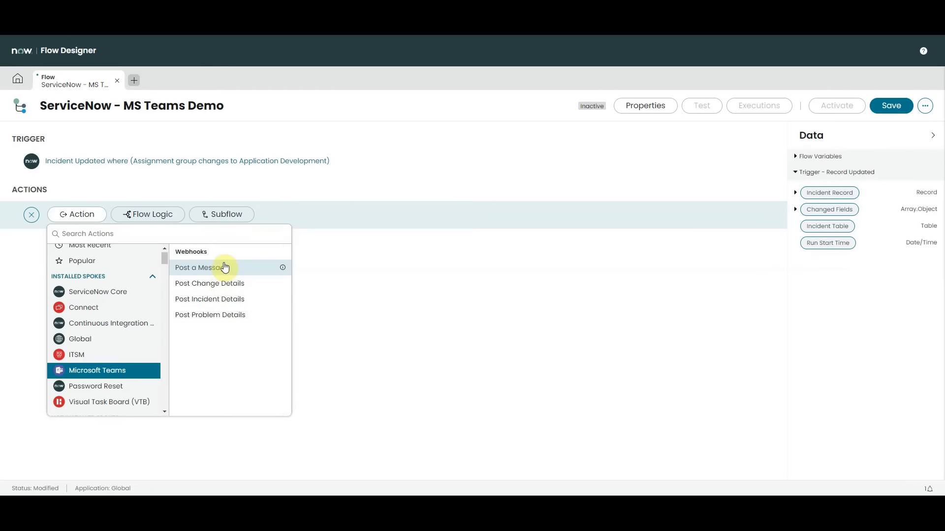
left_click(216, 305)
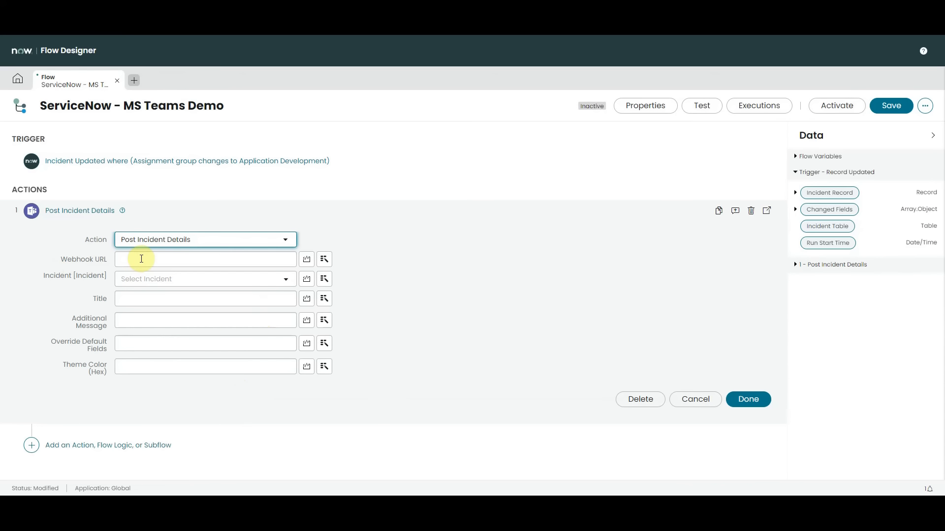
Paste the Teams channel's webhook URL into the action and set its Incident to the trigger's Incident Record
left_click(141, 259)
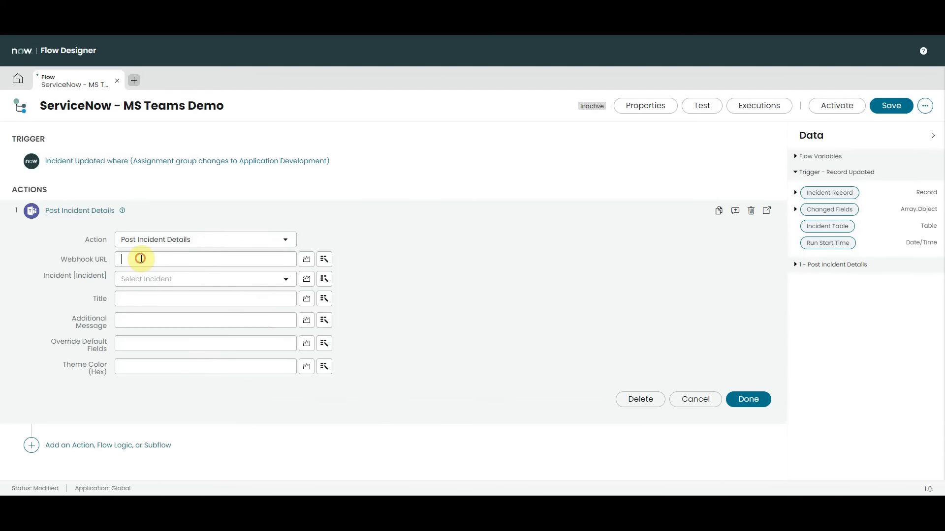
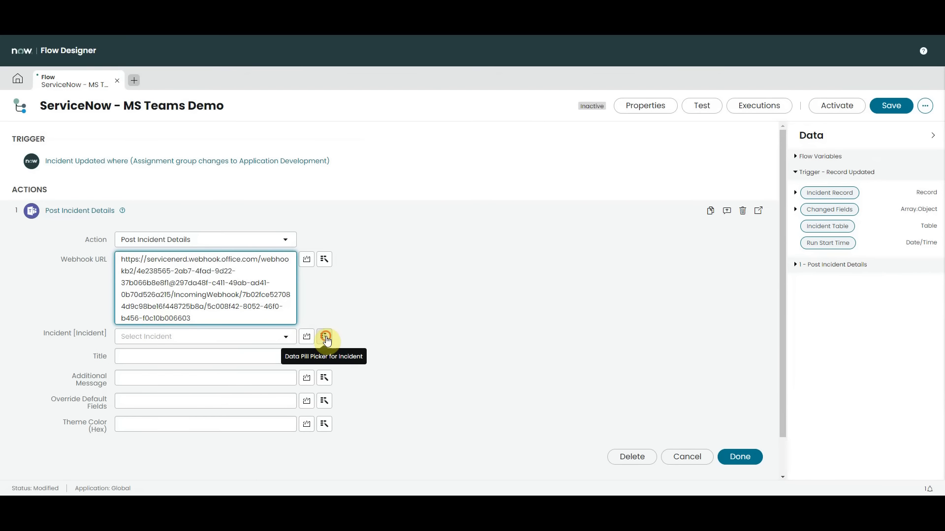
left_click(327, 341)
left_click(350, 377)
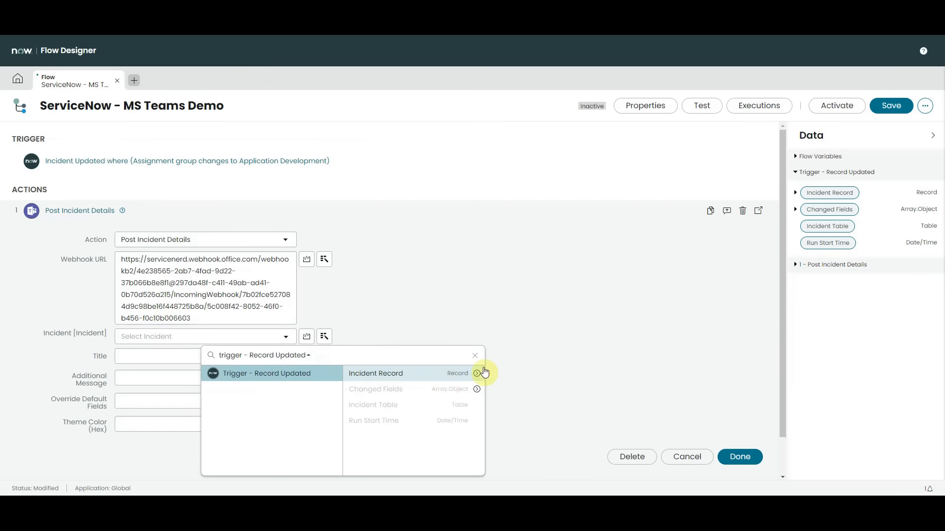
left_click(460, 373)
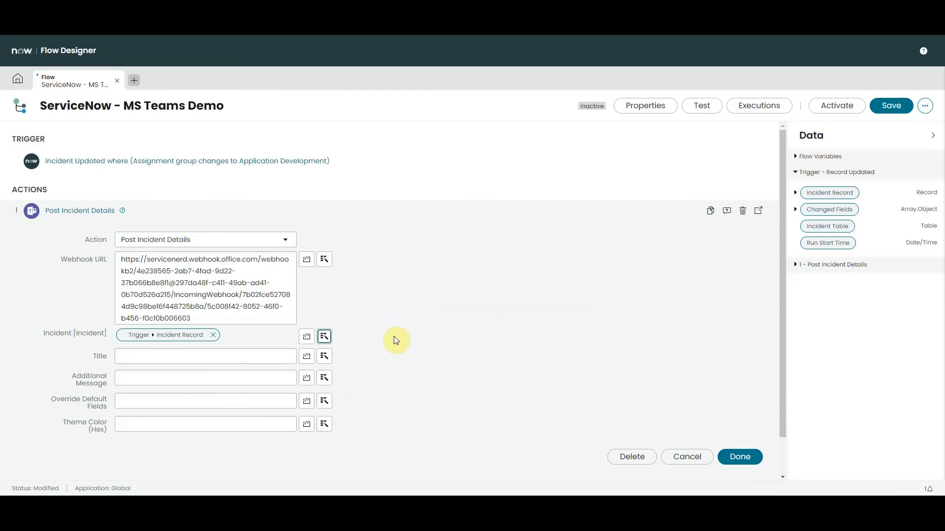
Set the action's Title to the trigger's Incident Record Short description
left_click(325, 356)
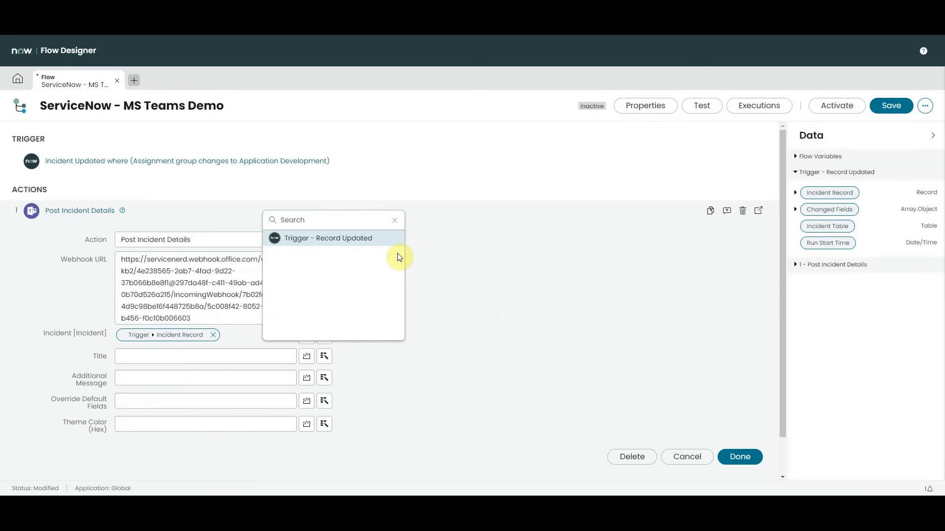
left_click(374, 241)
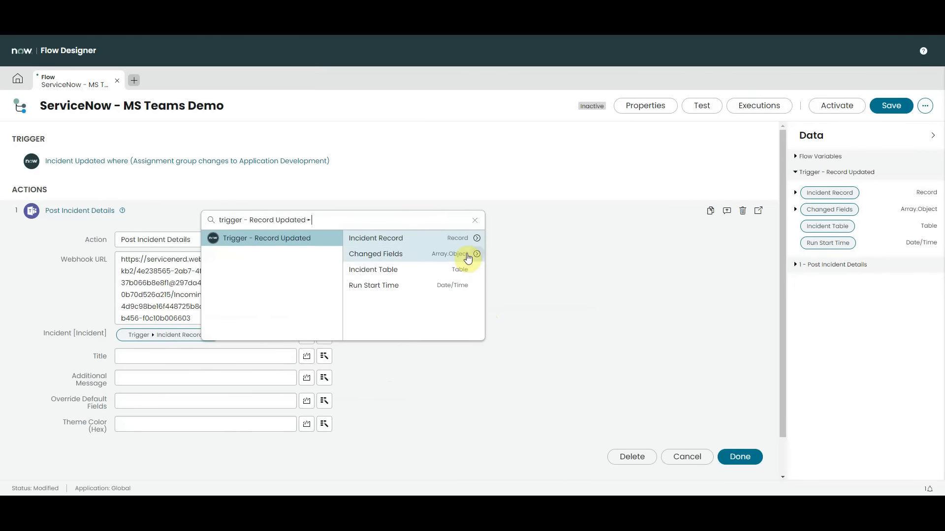
left_click(475, 238)
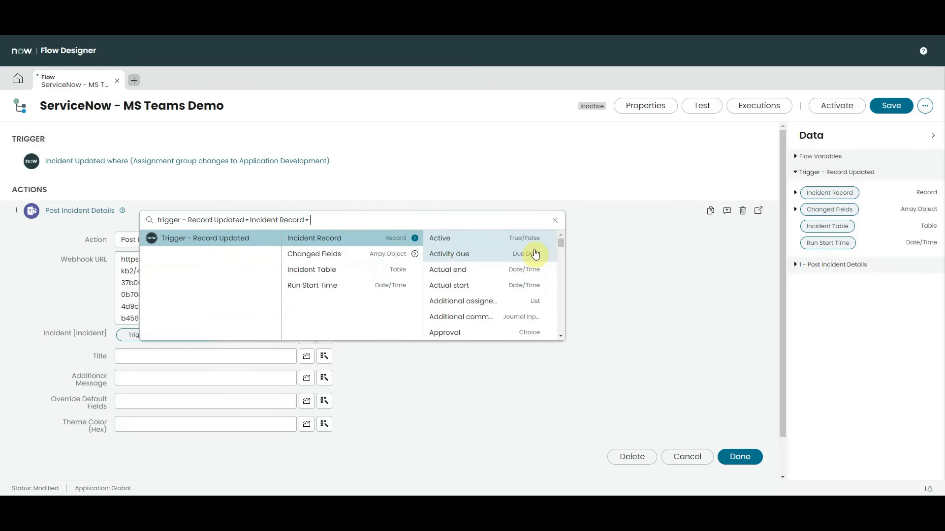
left_click_drag(562, 241, 552, 315)
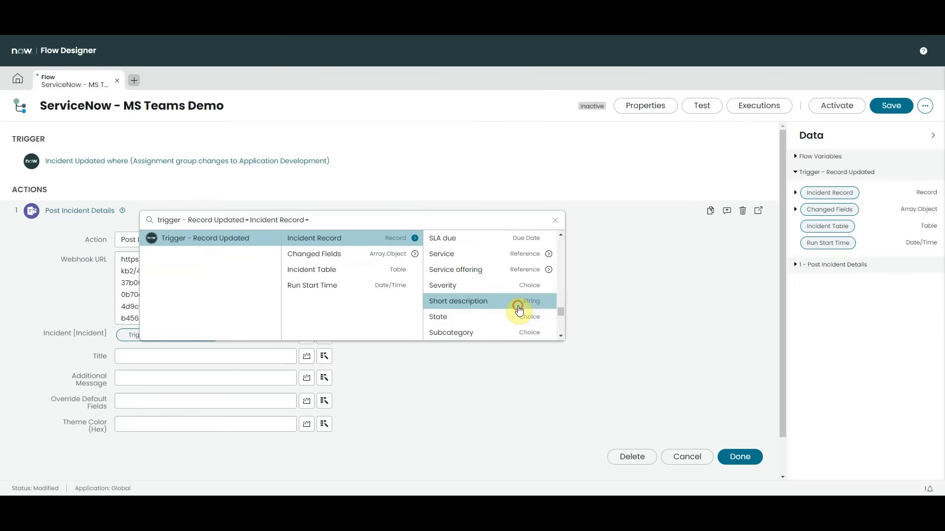
left_click(516, 302)
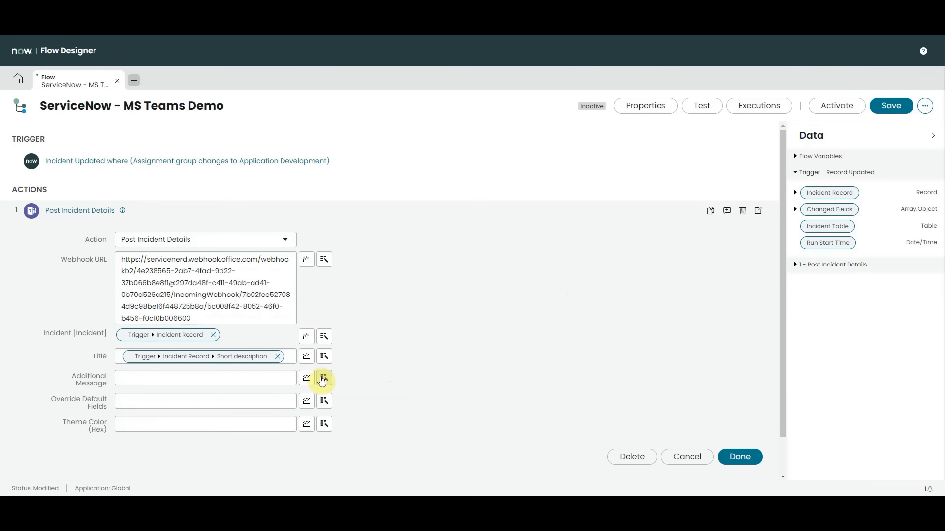
Set the action's Additional Message to the trigger's Incident Record Description
left_click(324, 378)
left_click(383, 266)
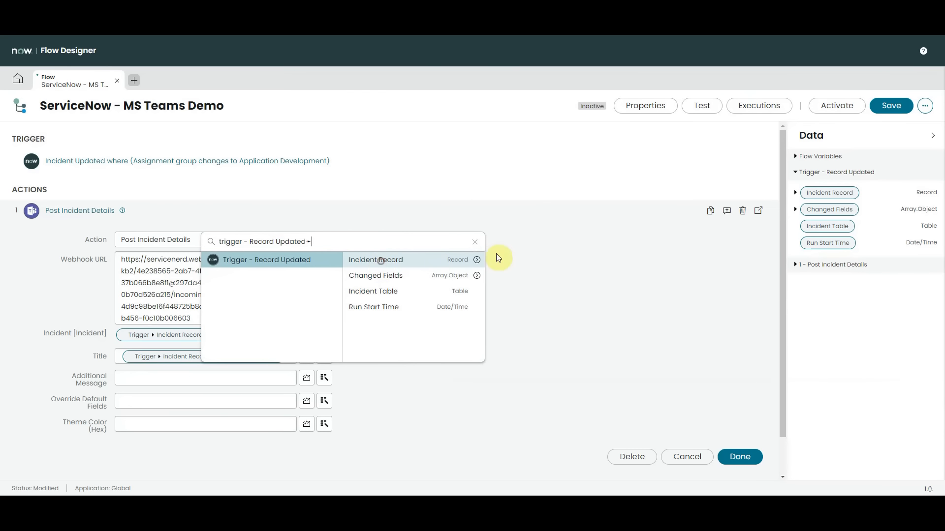
left_click(477, 261)
left_click_drag(561, 270, 559, 298)
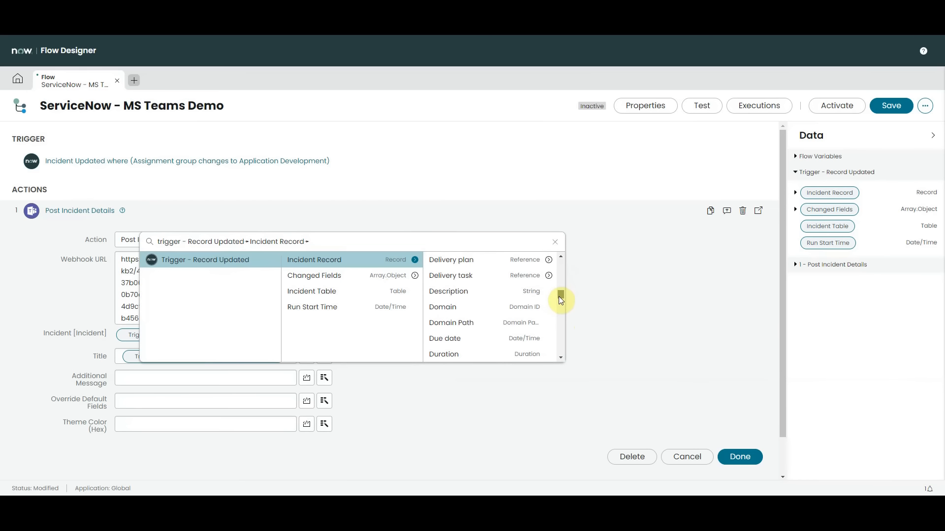
left_click(487, 294)
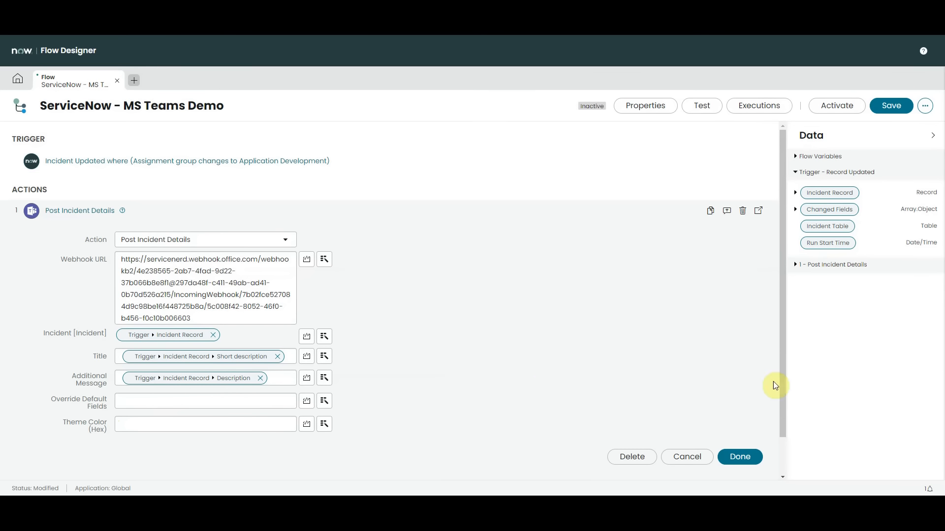
Confirm the Post Incident Details action, then save and activate the flow
left_click(743, 462)
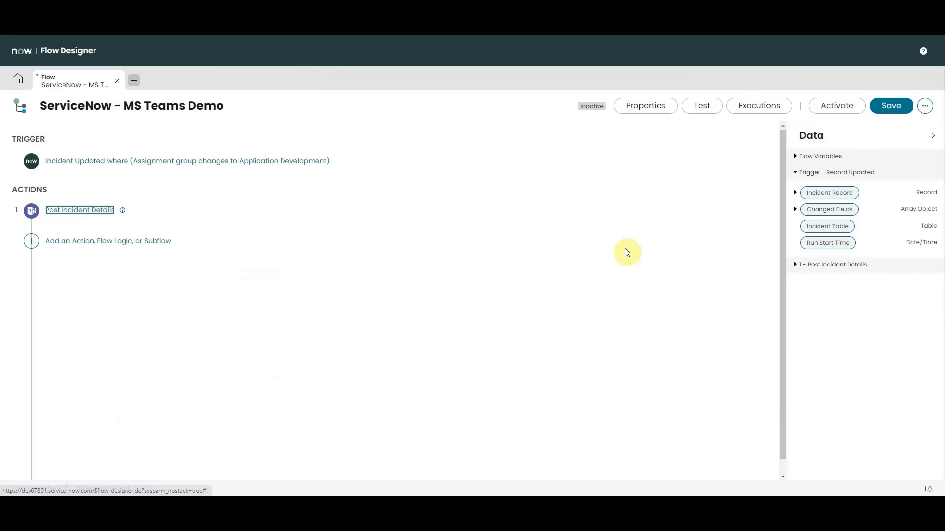
left_click(891, 105)
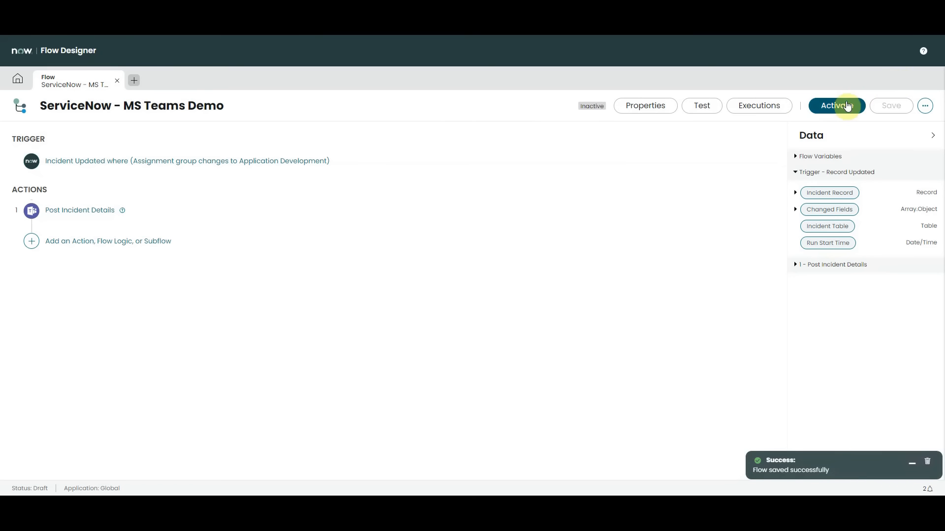
left_click(846, 105)
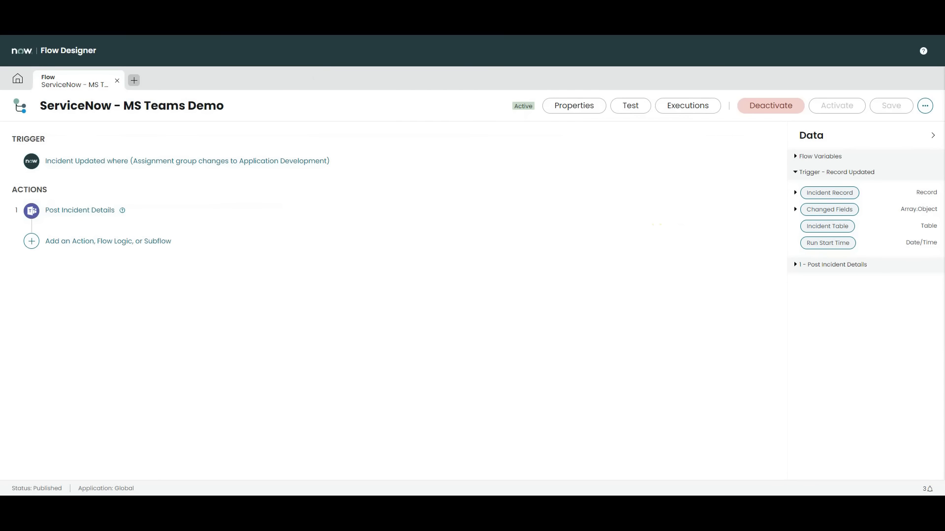
Return to the main ServiceNow page, find the open incidents by filtering the navigator for "incident", and open the "Assessment : ATF Assessor" record
left_click(64, 20)
double_click(55, 72)
type("incident")
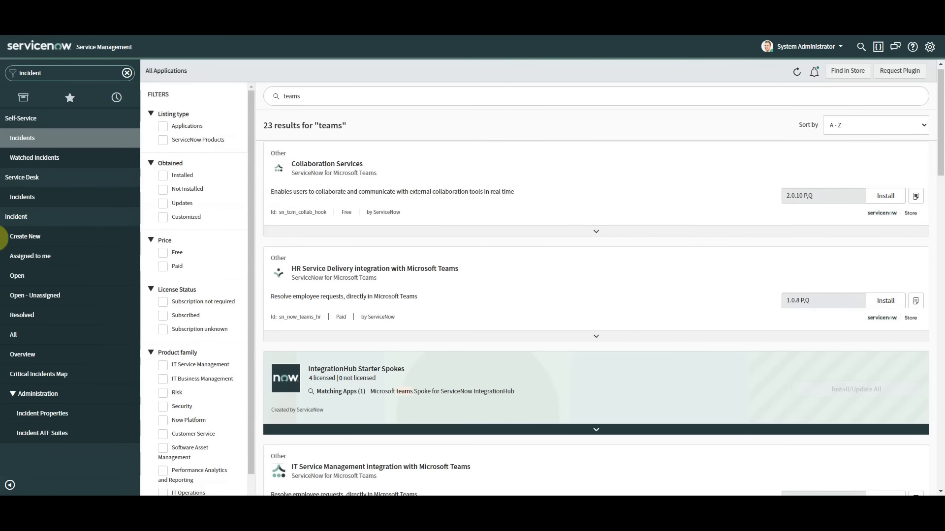
left_click(23, 278)
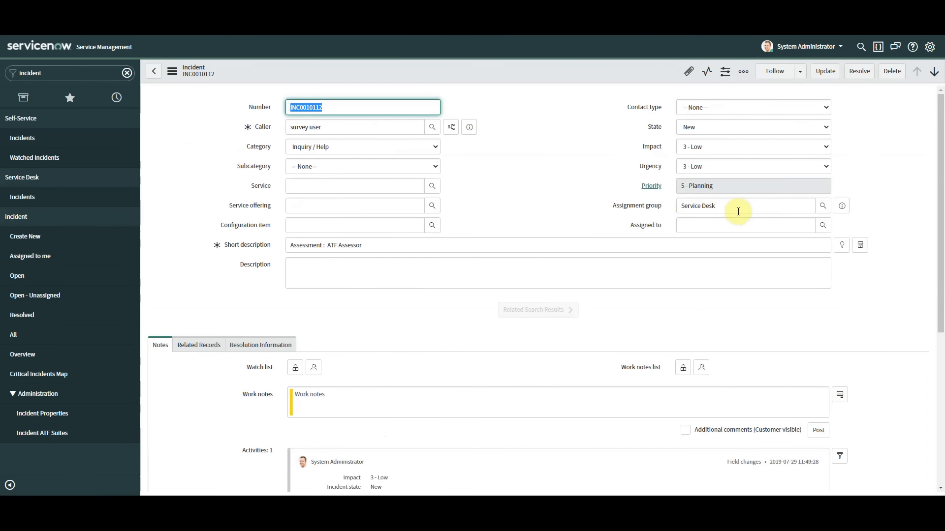
Enter "Test desc" as the incident's description
left_click(349, 279)
type("TES")
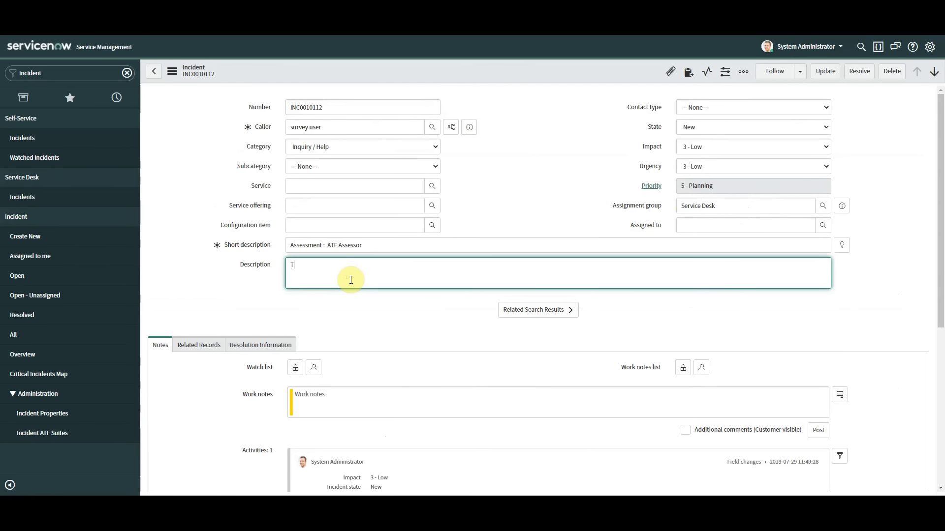
key("BackSpace")
type("est desc")
Change the incident's assignment group to Application Development and save the record
left_click_drag(728, 206, 655, 205)
type("app")
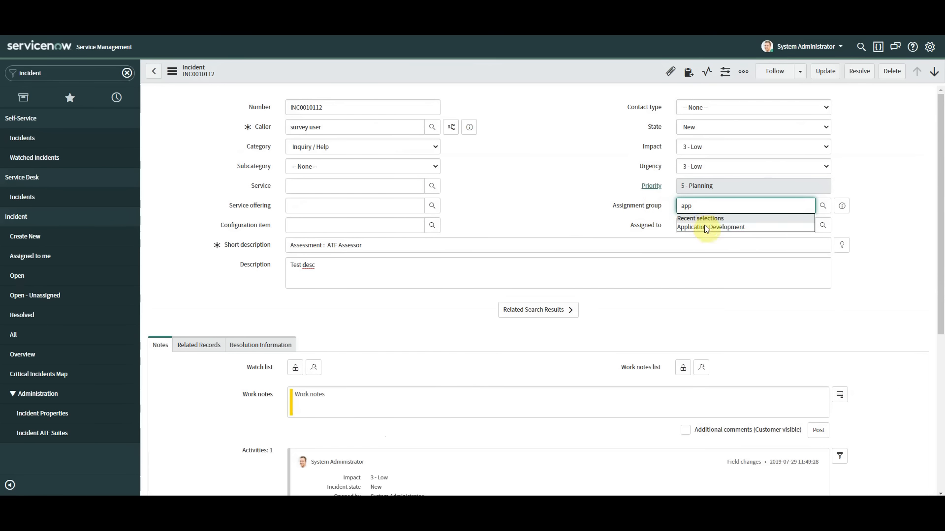
left_click(704, 228)
right_click(507, 69)
left_click(529, 215)
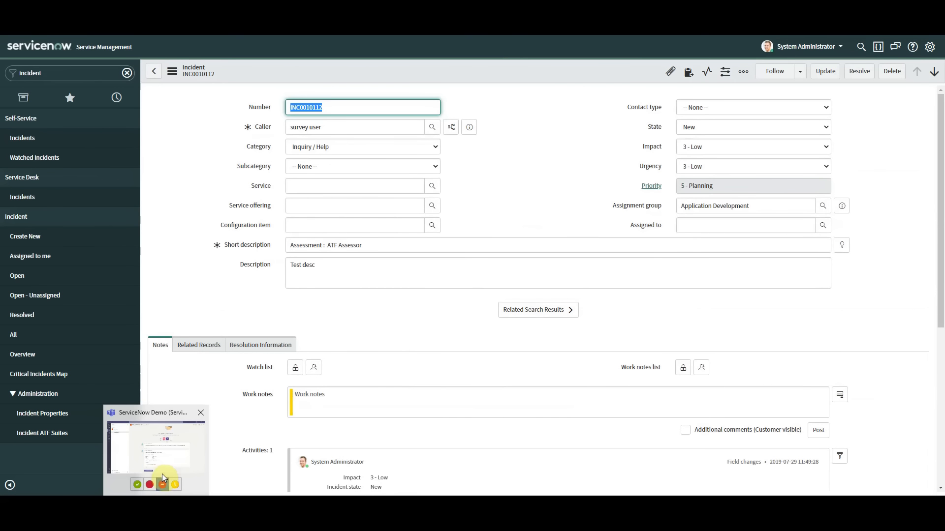
Switch to Microsoft Teams and examine the incident card's short description, details and description in the ServiceNow Demo channel
left_click(142, 507)
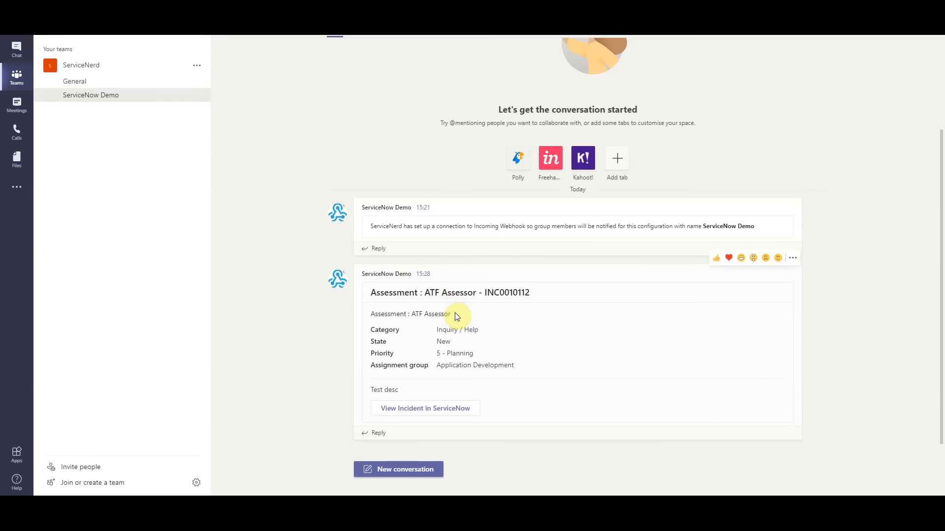
left_click_drag(452, 313, 367, 309)
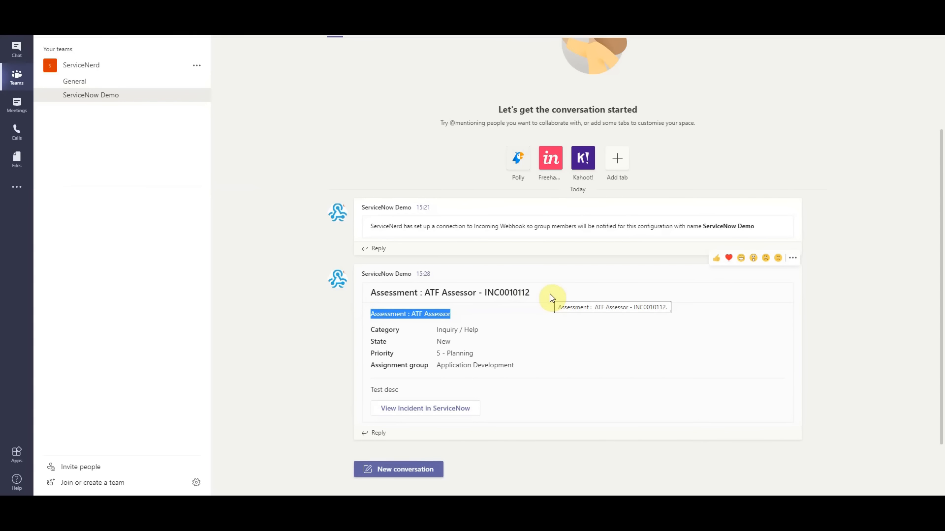
left_click_drag(400, 391, 365, 395)
left_click(366, 391)
left_click(403, 389)
mouse_move(372, 331)
left_mouse_down()
mouse_move(439, 332)
mouse_move(517, 364)
mouse_move(358, 341)
left_mouse_up()
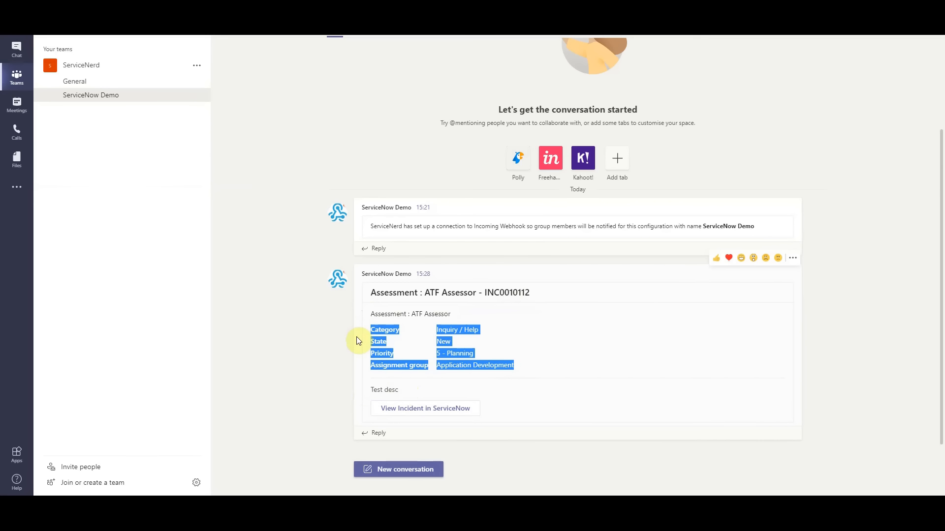
left_click(292, 345)
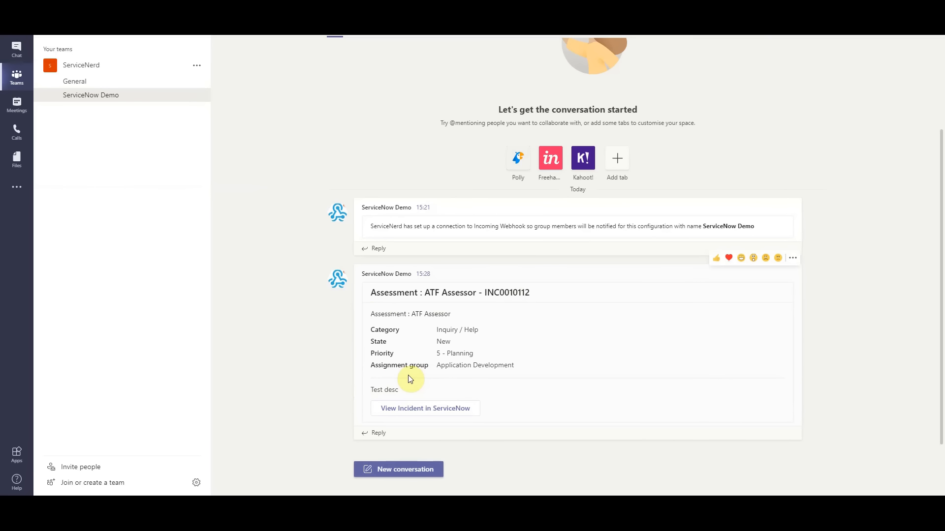
Open the incident in ServiceNow from the Teams card, then return to the original ServiceNow incident form
left_click(433, 411)
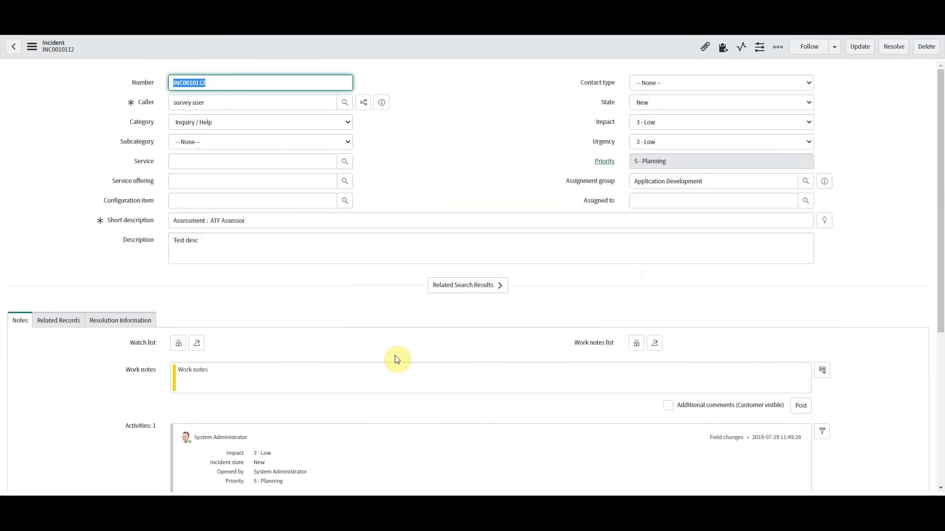
left_click(168, 507)
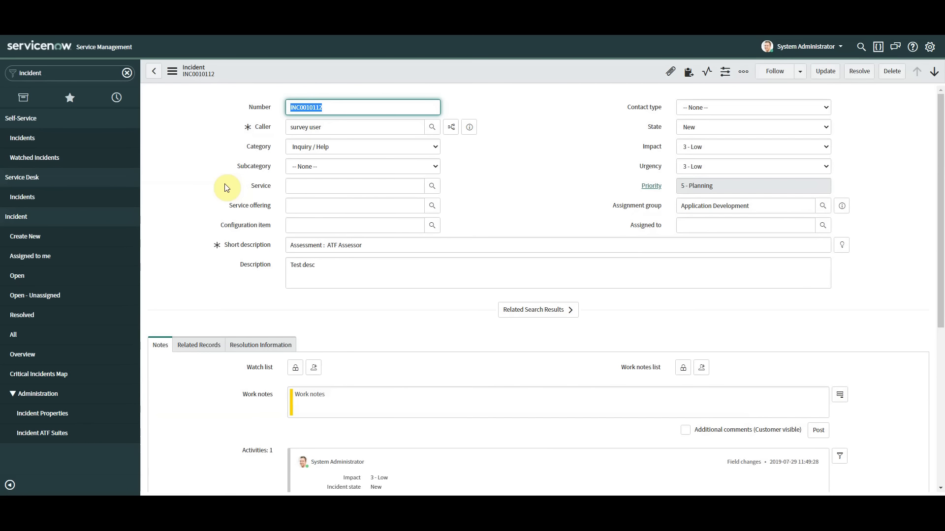
left_click(226, 187)
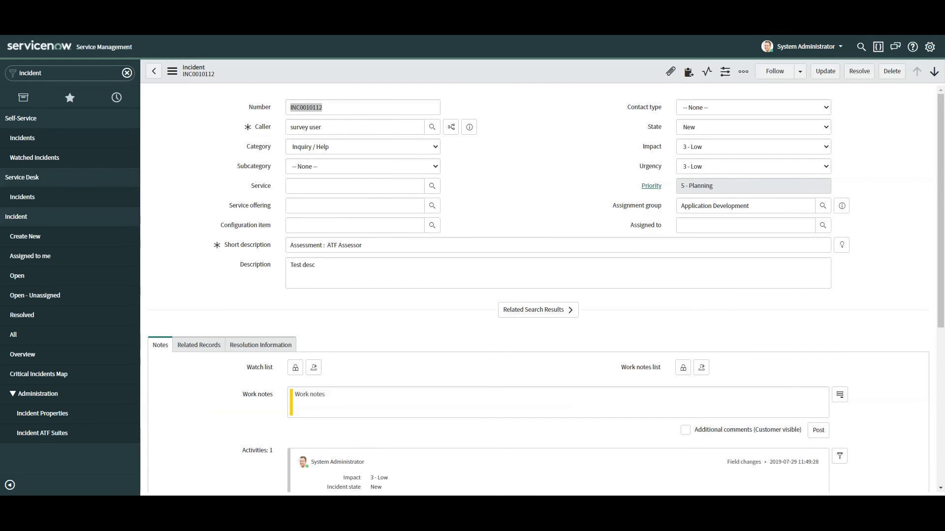